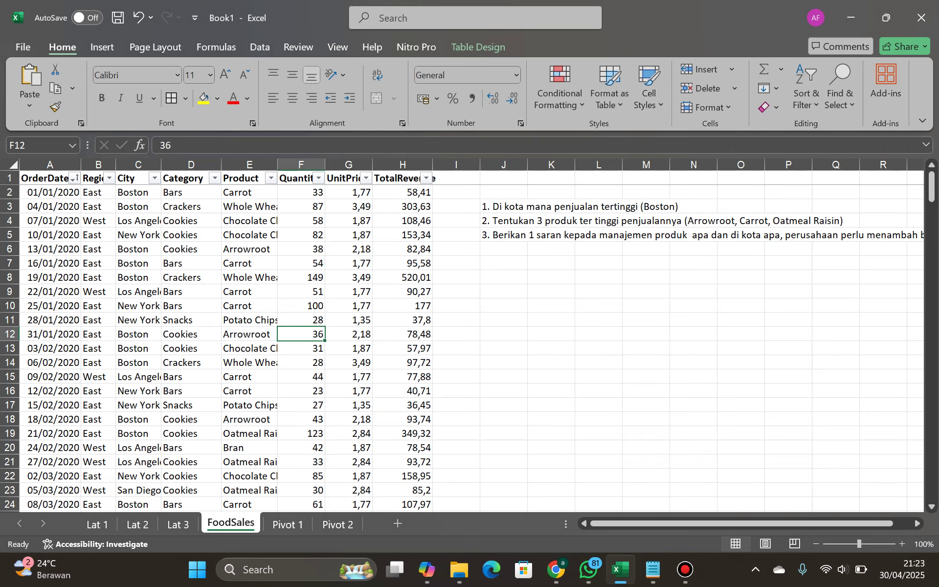
# Examine the FoodSales order records and the three analysis questions beside them, comparing with the Pivot 1 sheet.
pyautogui.click(288, 524)
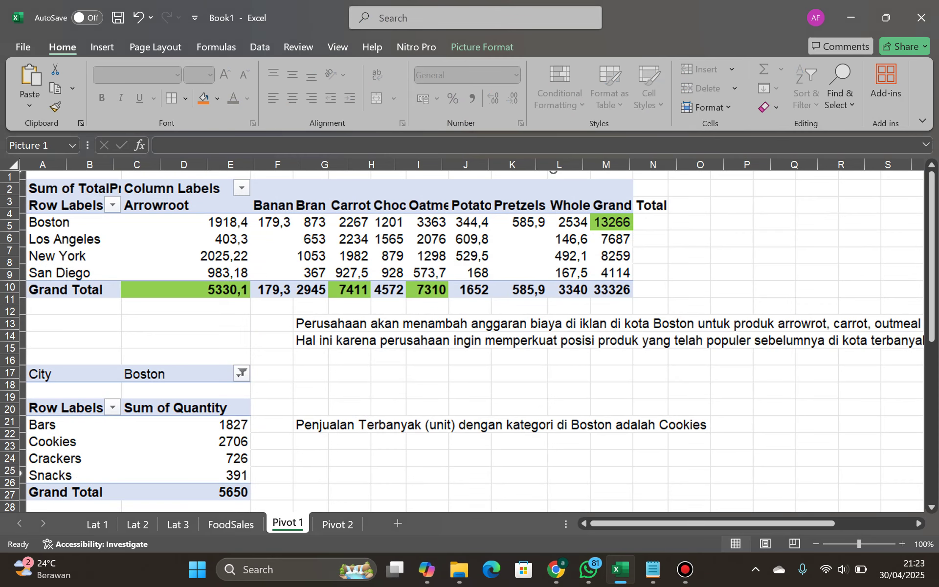
pyautogui.click(231, 523)
pyautogui.scroll(-15, 470, 343)
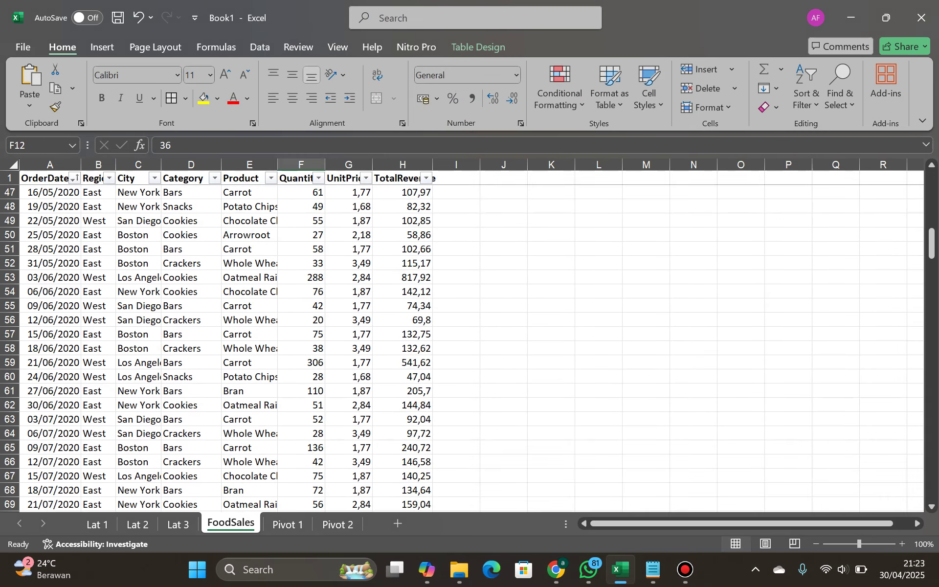
pyautogui.scroll(-20, 470, 342)
pyautogui.scroll(12, 470, 342)
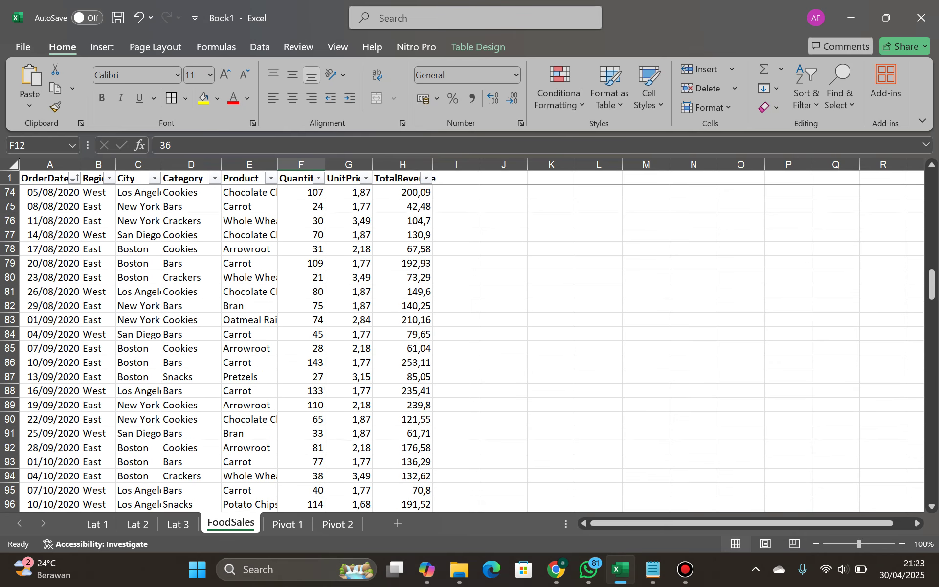
pyautogui.scroll(20, 469, 343)
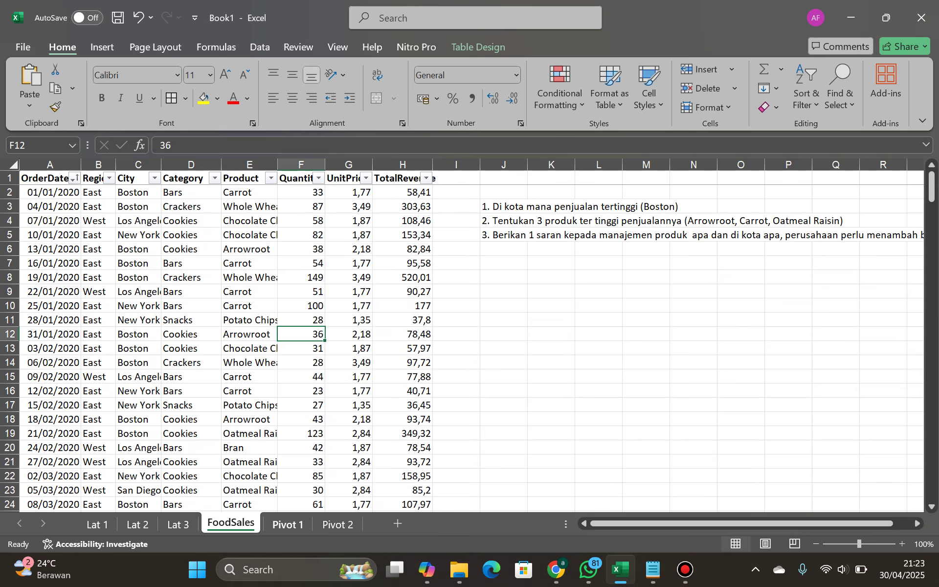
pyautogui.click(287, 524)
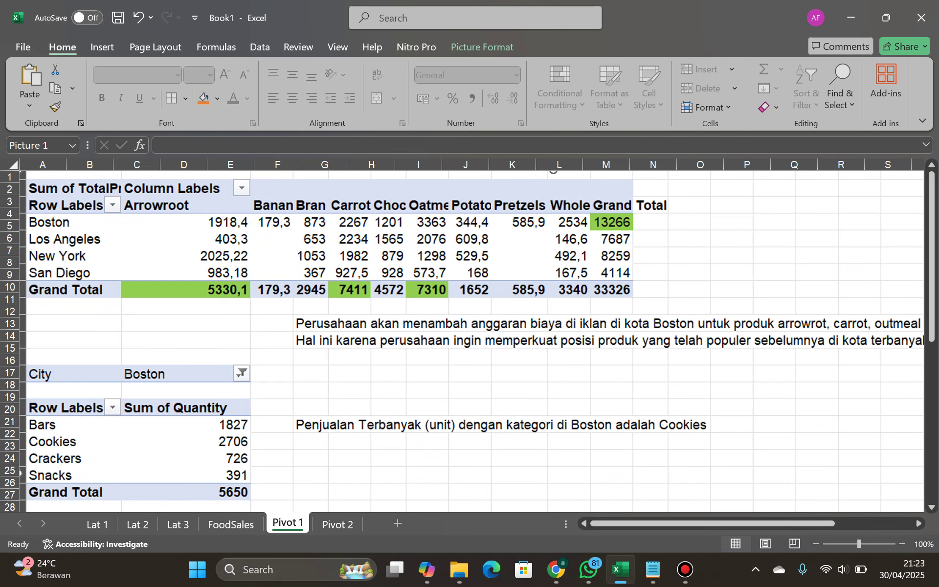
pyautogui.click(231, 524)
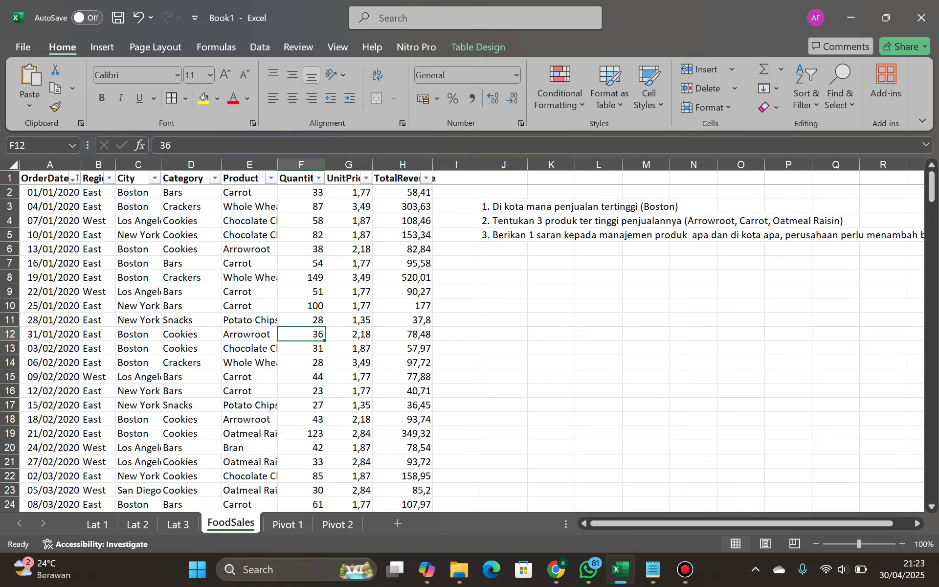
pyautogui.click(503, 234)
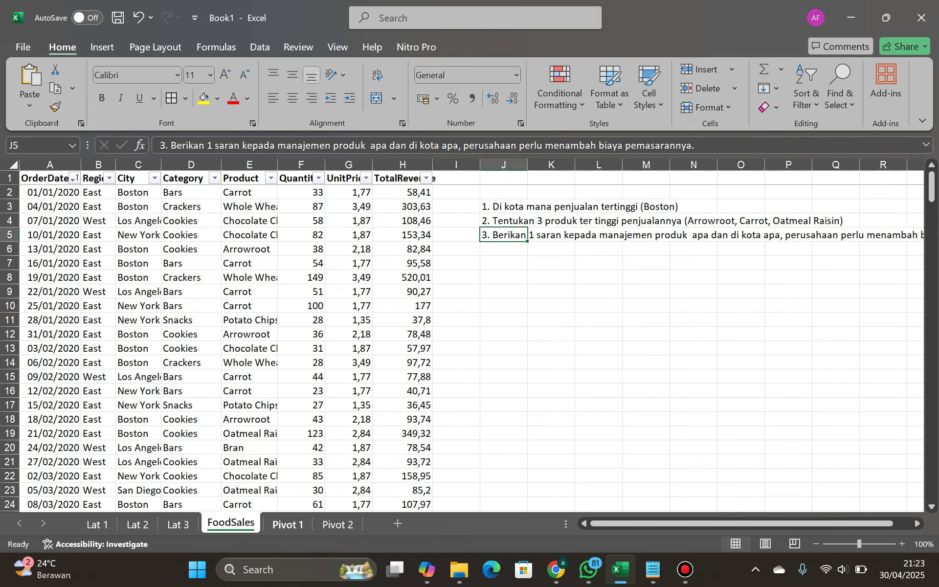
# Examine the example pivot tables on Pivot 1: sales by city and product, Boston quantities by category, and Boston order counts.
pyautogui.hotkey('ctrl', 'pagedown')
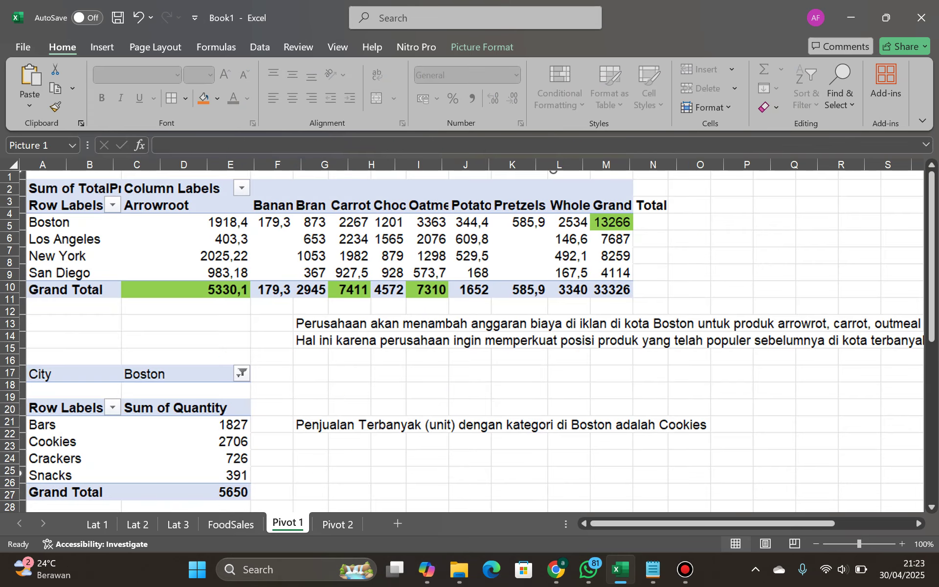
pyautogui.scroll(-2, 467, 342)
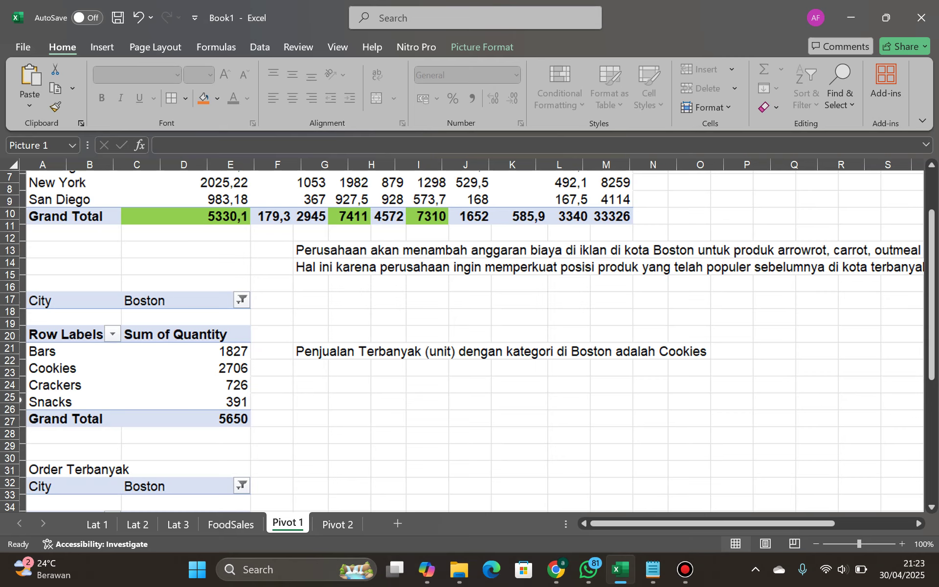
pyautogui.scroll(-3, 467, 342)
pyautogui.scroll(5, 467, 342)
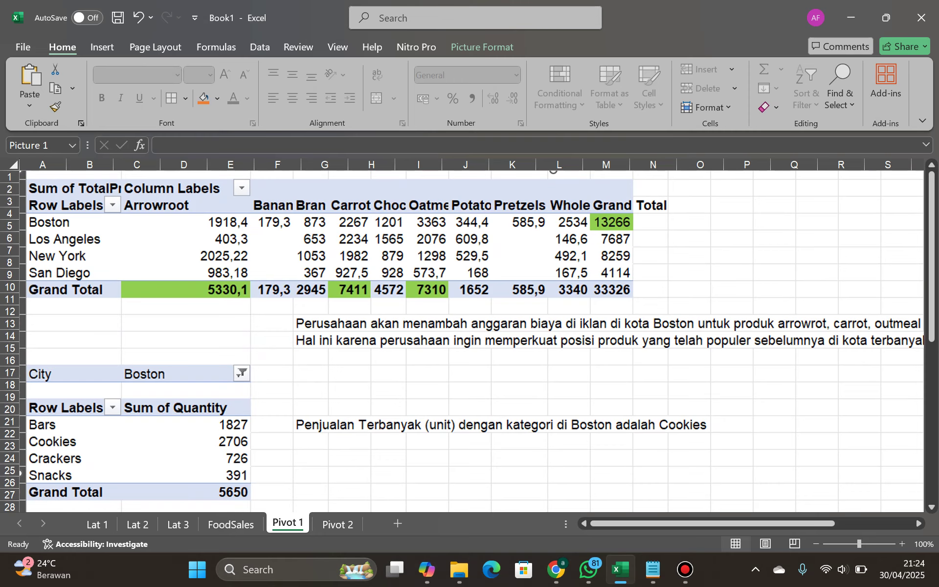
pyautogui.scroll(-4, 469, 343)
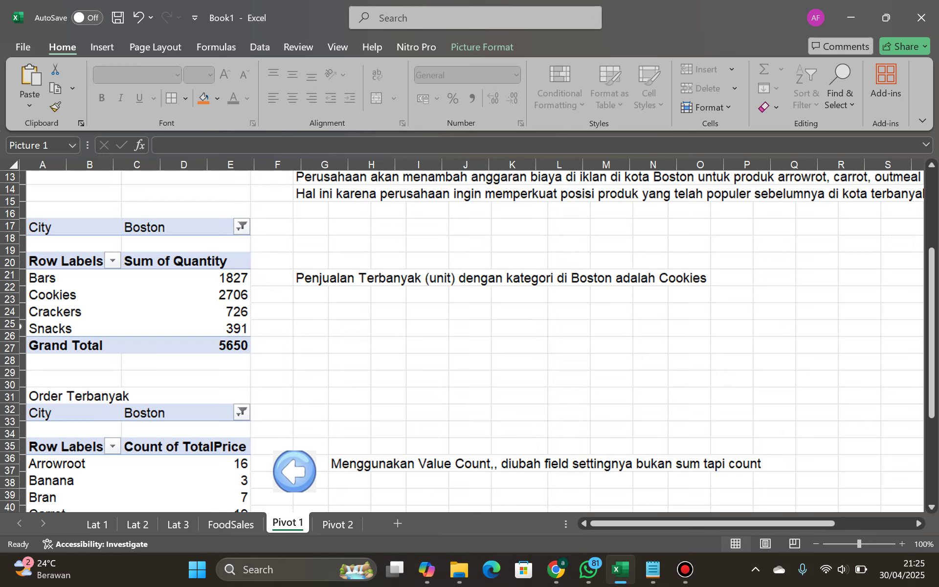
pyautogui.scroll(1, 469, 342)
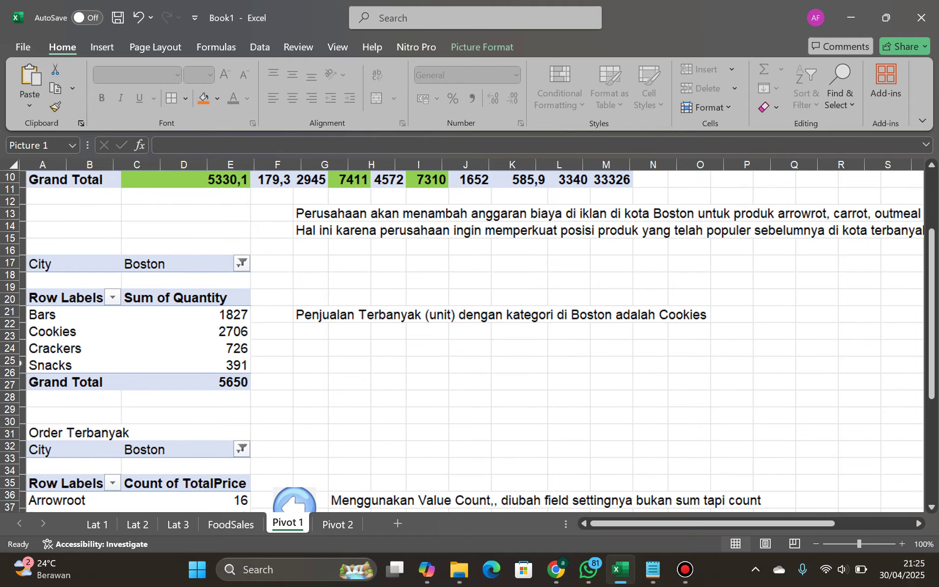
pyautogui.scroll(-4, 470, 342)
pyautogui.scroll(-2, 469, 343)
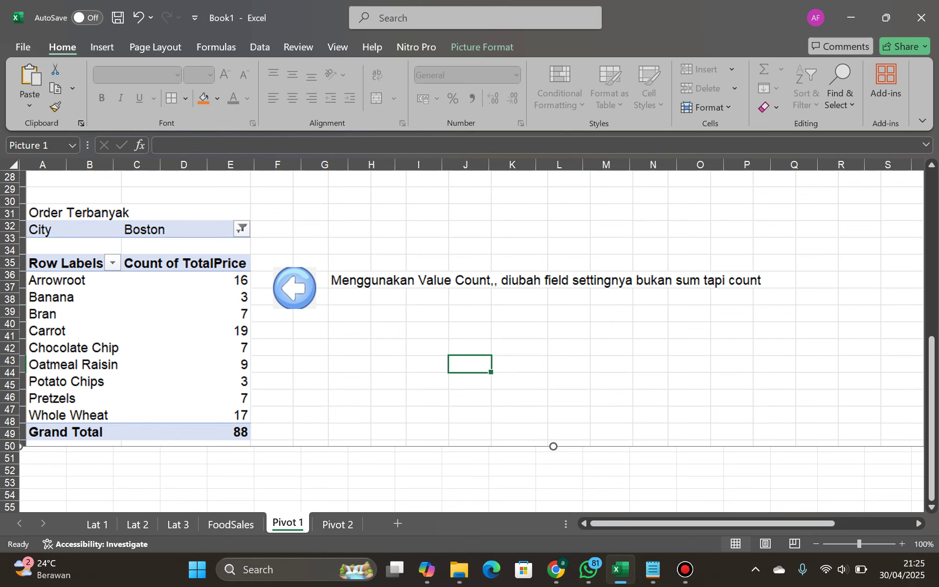
pyautogui.scroll(9, 469, 342)
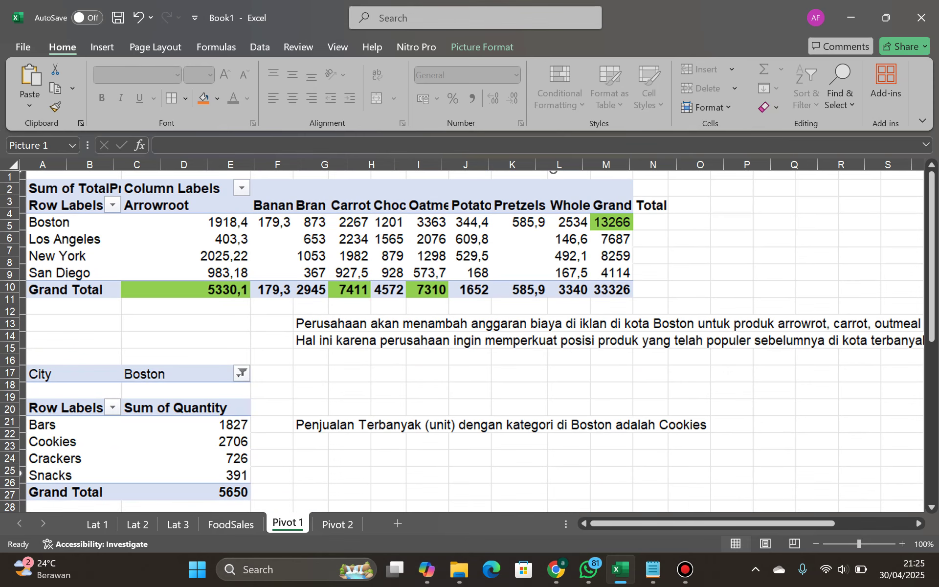
# Select the whole FoodSales table from the OrderDate header and start a PivotTable from that table range.
pyautogui.click(231, 524)
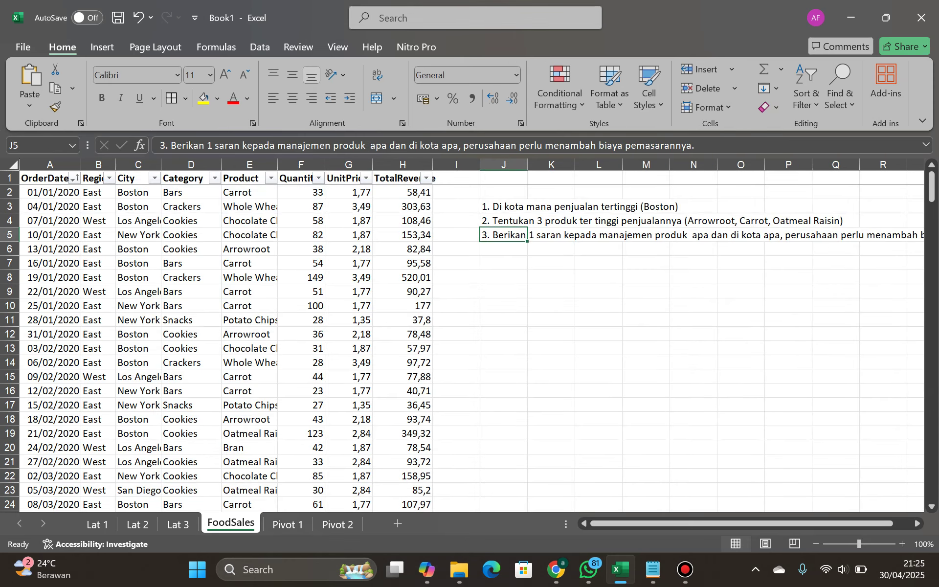
pyautogui.click(49, 178)
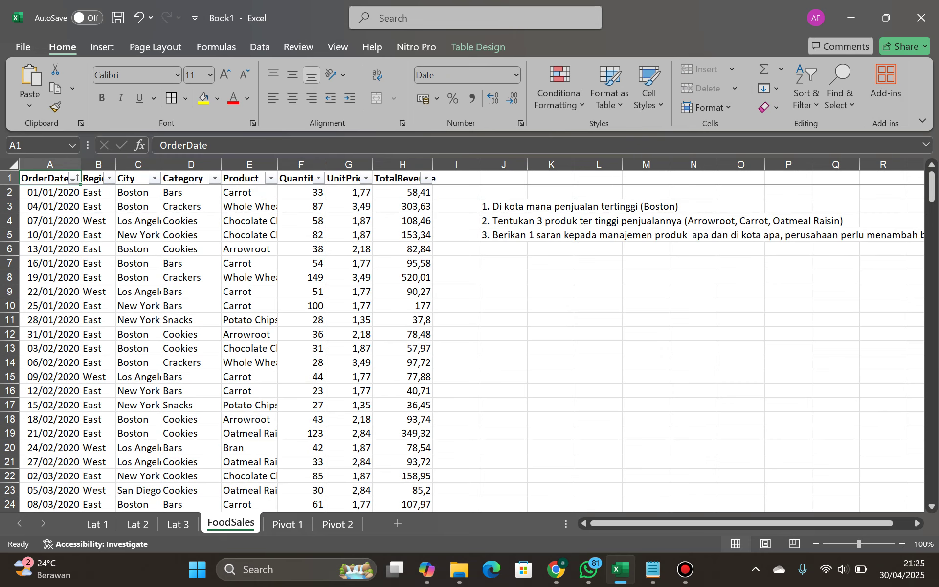
pyautogui.hotkey('ctrl', 'shift', 'Right')
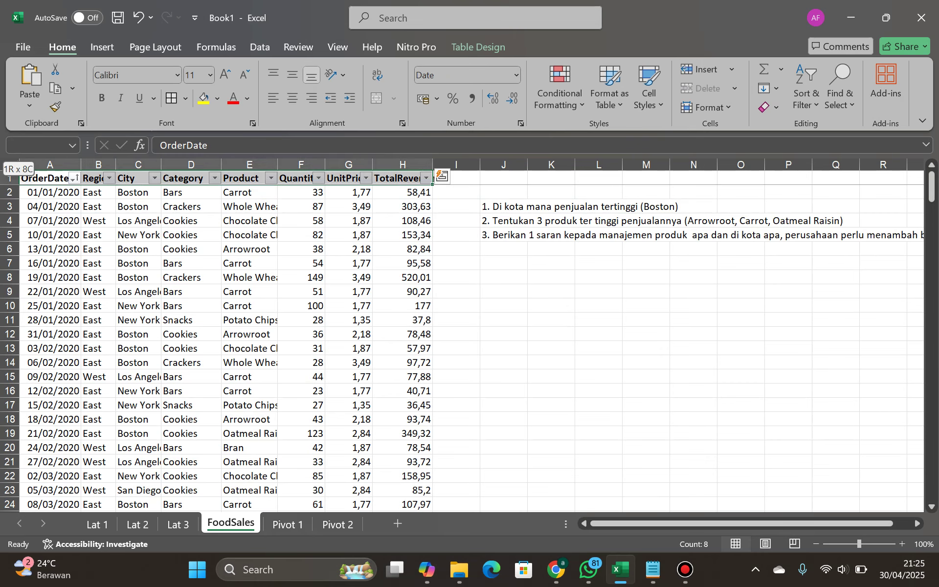
pyautogui.hotkey('ctrl', 'shift', 'Down')
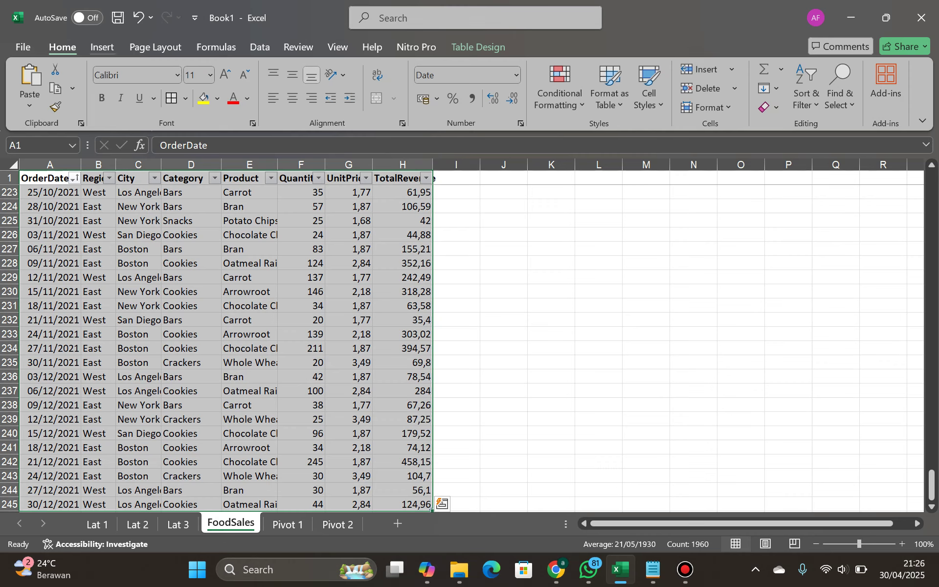
pyautogui.click(102, 47)
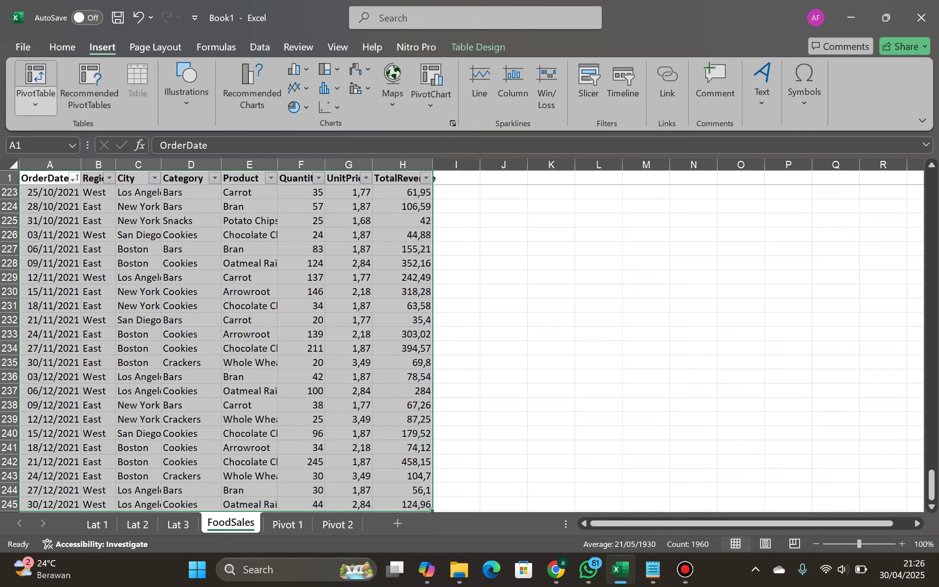
pyautogui.click(35, 93)
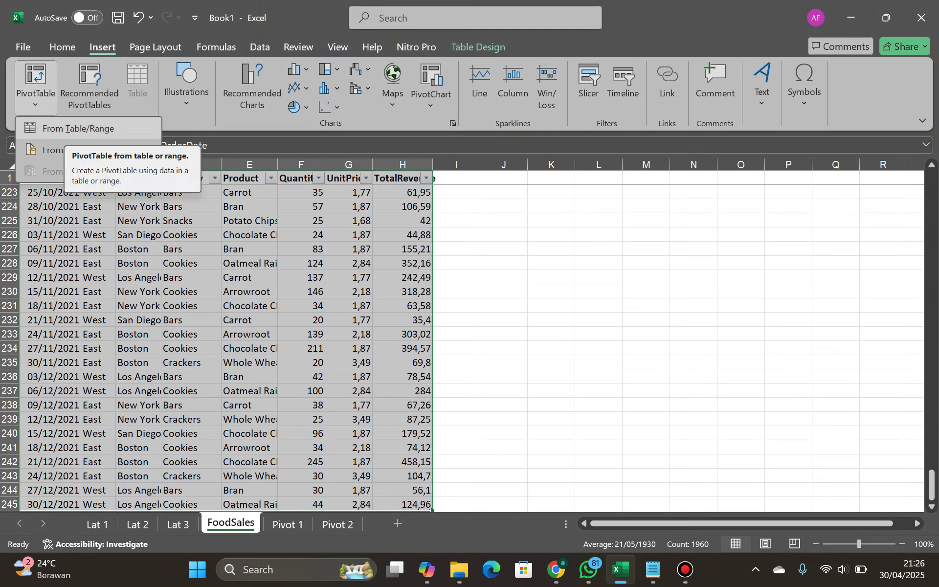
pyautogui.click(78, 128)
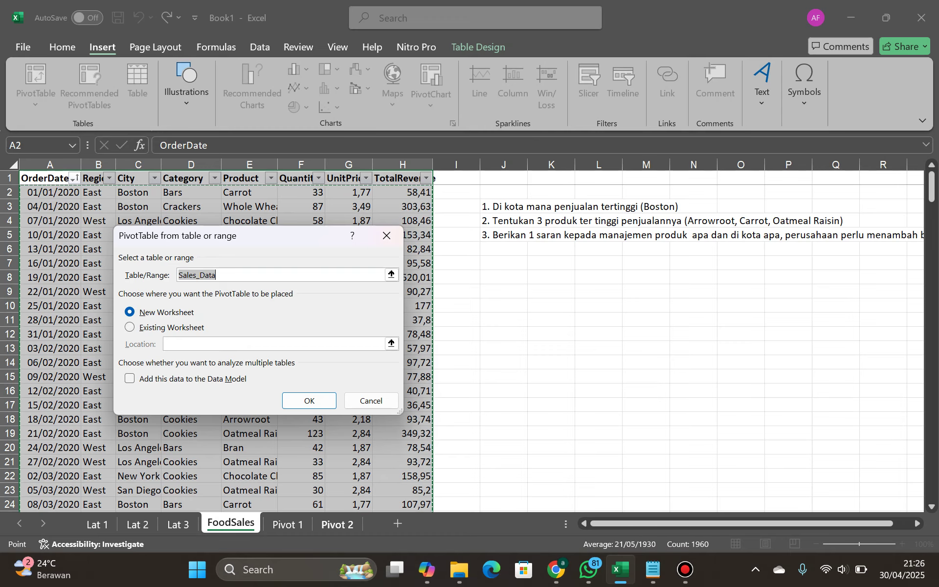
# Place the PivotTable on the existing worksheet Pivot 2 at cell A2 and create it.
pyautogui.hotkey('alt', 'e')
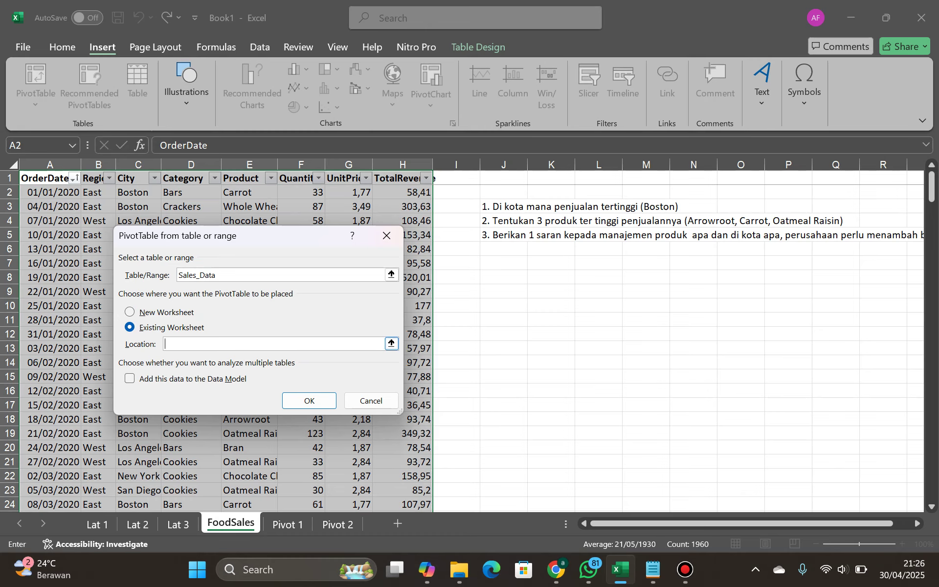
pyautogui.click(391, 344)
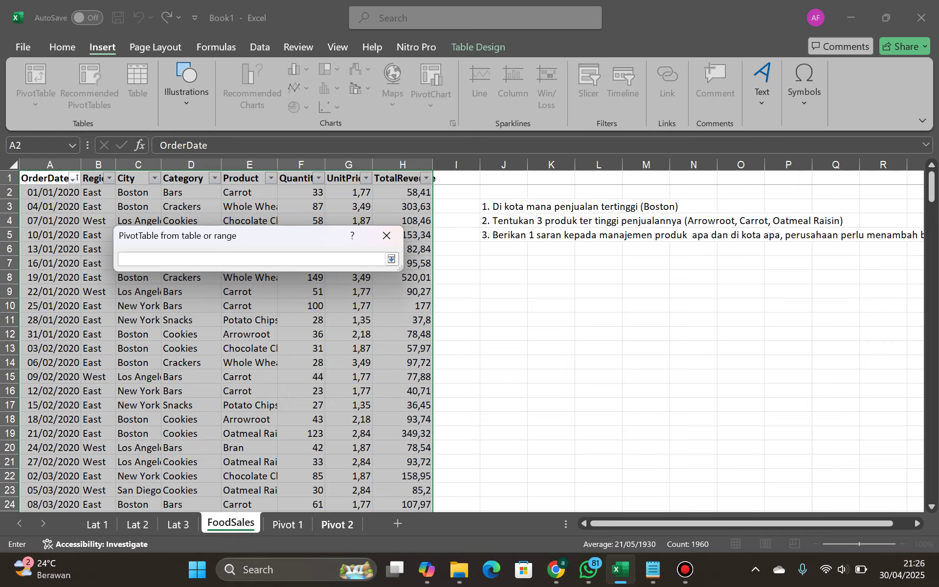
pyautogui.click(337, 524)
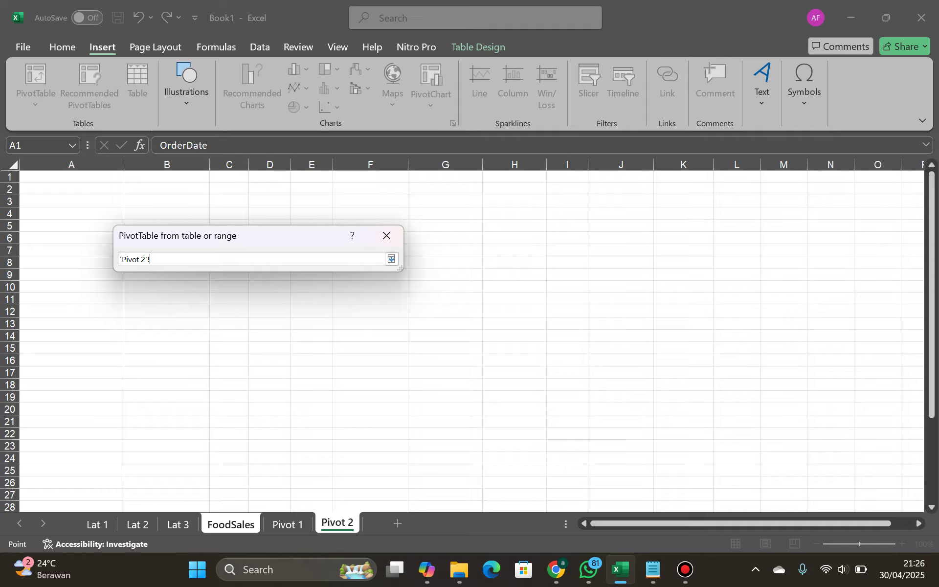
pyautogui.click(71, 189)
pyautogui.click(391, 259)
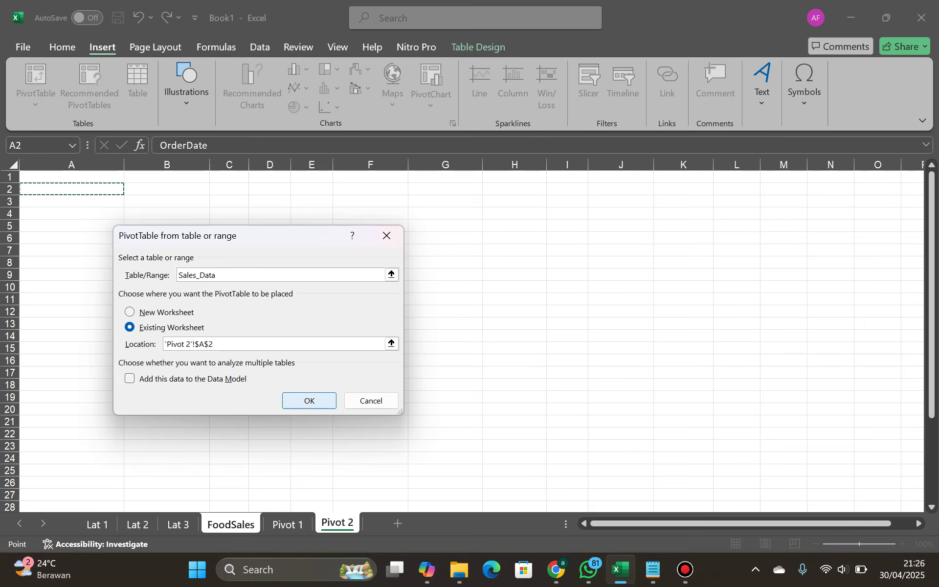
pyautogui.press('Return')
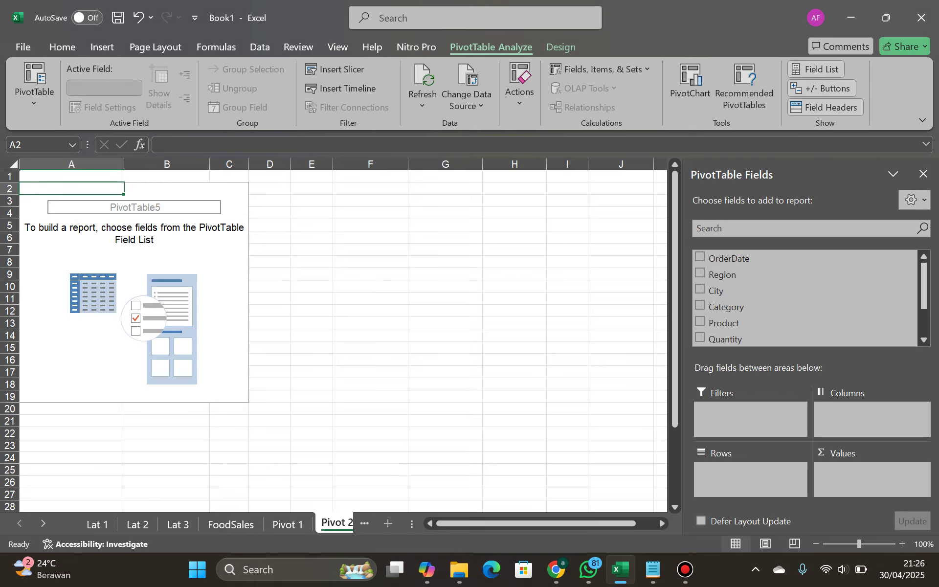
# Switch to Notepad to read the notes on the Filter, Column, Rows and Values areas, comparing them with the PivotTable field list.
pyautogui.click(653, 570)
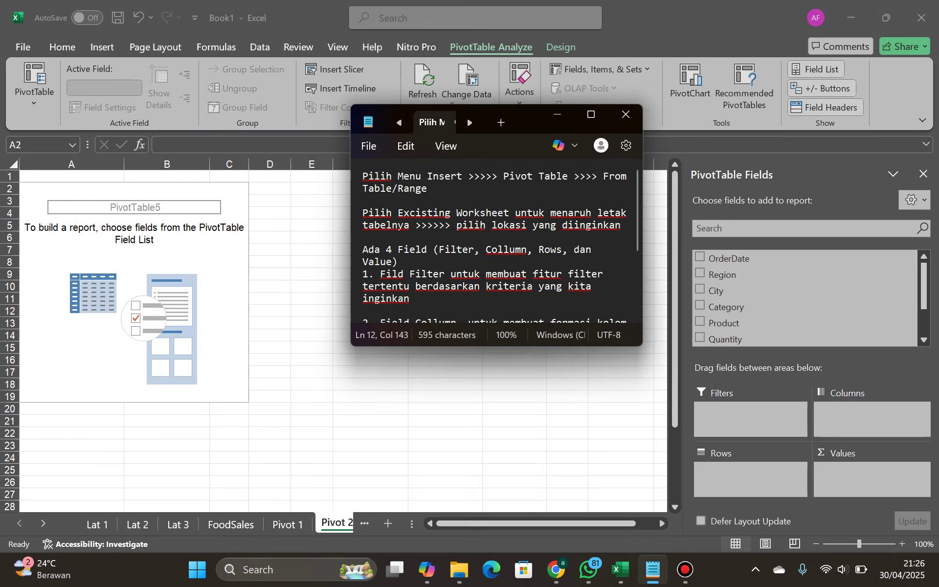
pyautogui.scroll(-2, 495, 240)
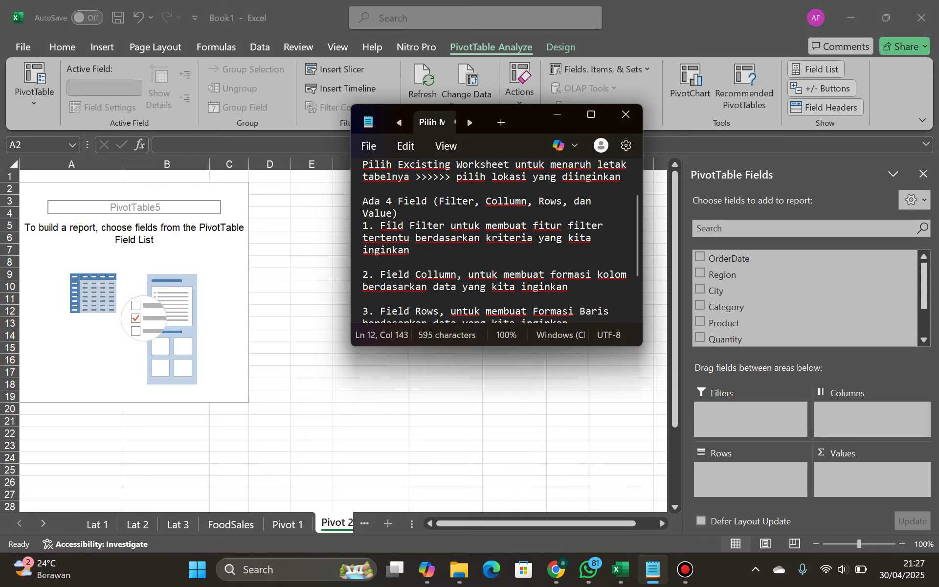
pyautogui.scroll(-2, 805, 298)
pyautogui.scroll(1, 805, 298)
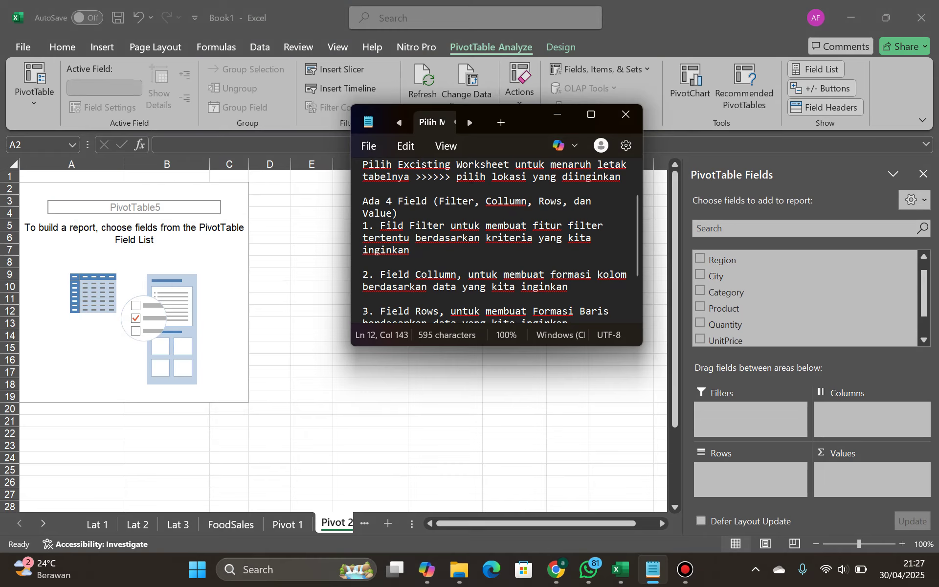
pyautogui.scroll(1, 804, 298)
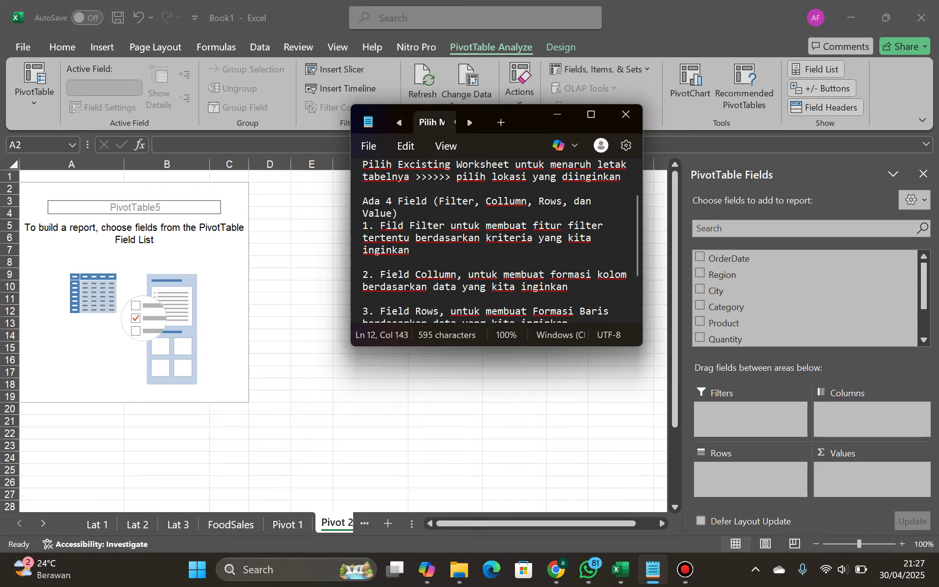
pyautogui.scroll(-2, 805, 298)
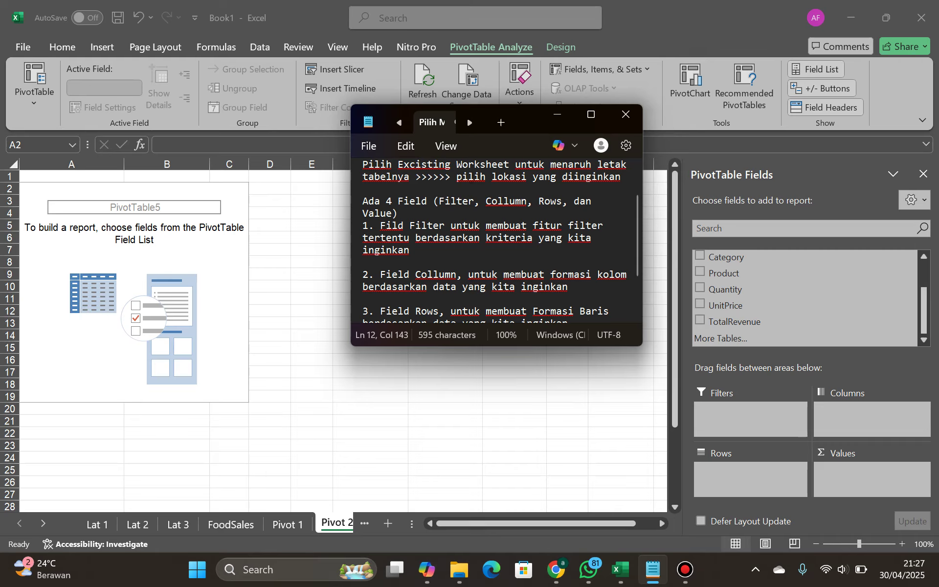
pyautogui.scroll(1, 807, 299)
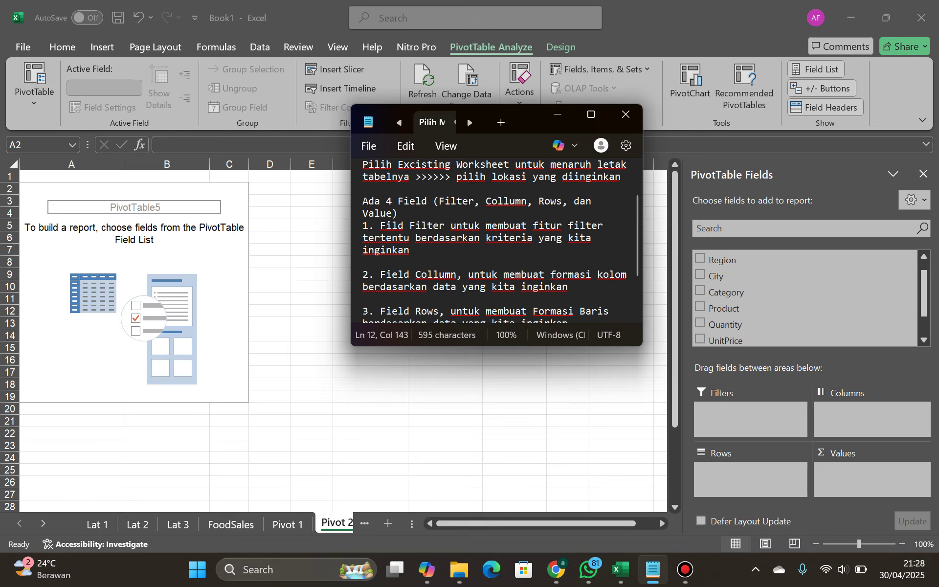
pyautogui.scroll(-2, 501, 240)
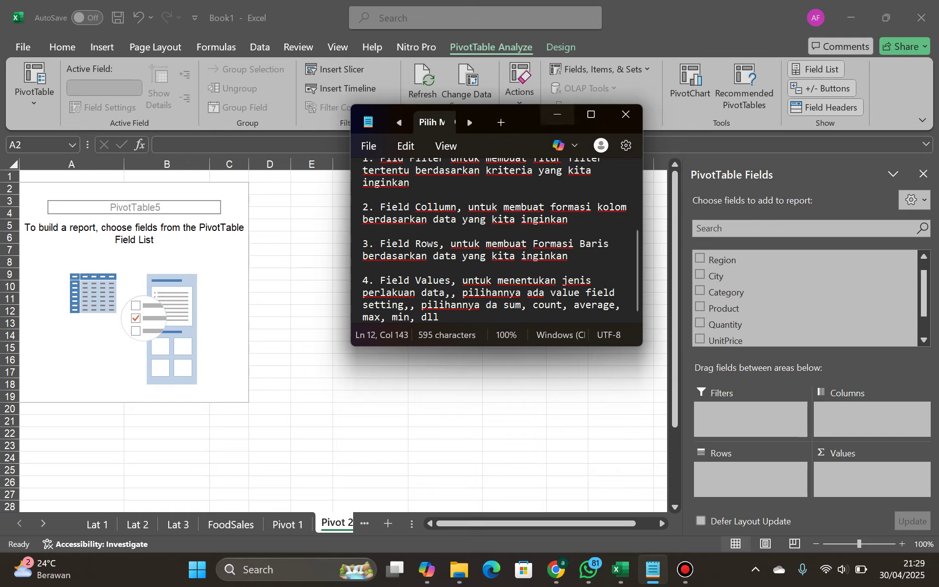
pyautogui.click(557, 114)
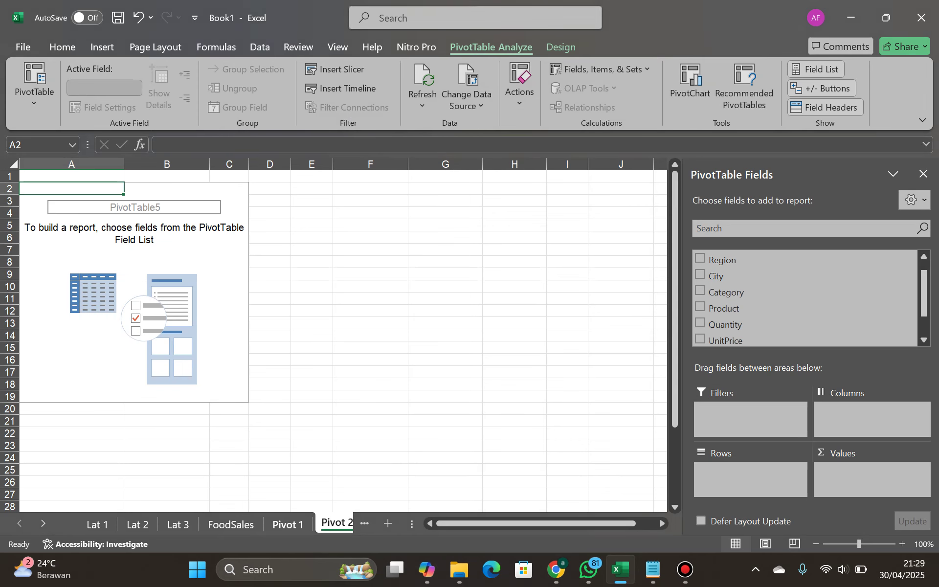
# Check the Pivot 1 example, and on Pivot 2 add City to the pivot table's rows and Product to its columns.
pyautogui.click(288, 524)
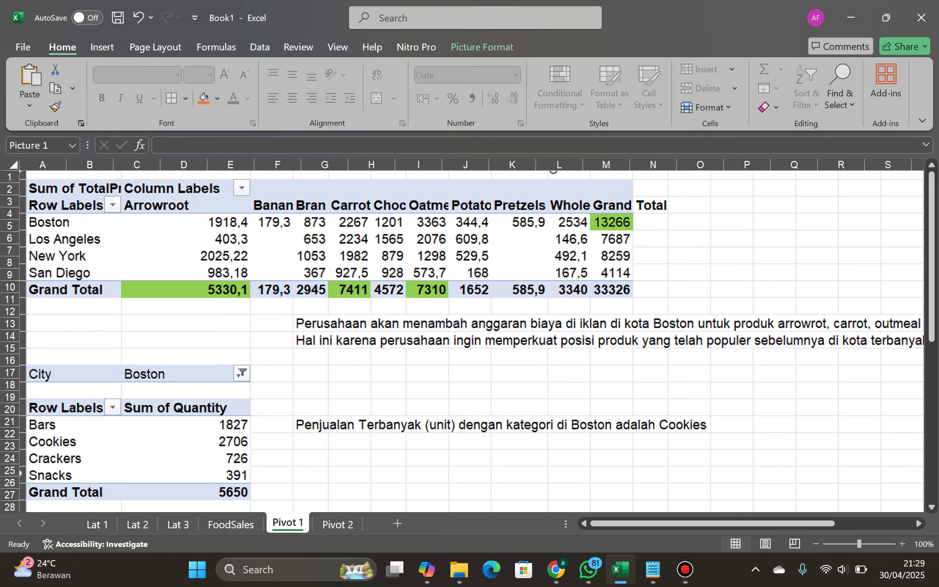
pyautogui.click(338, 525)
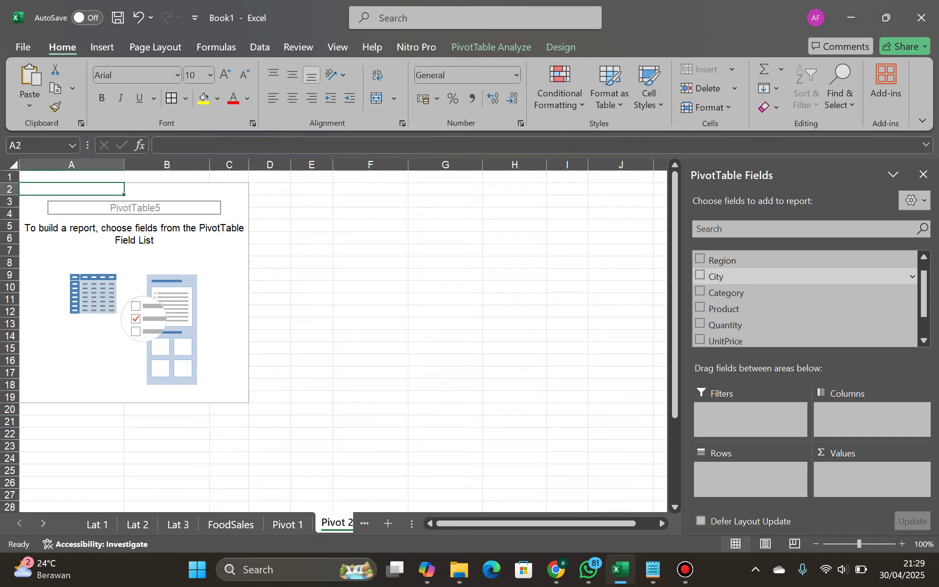
pyautogui.click(699, 274)
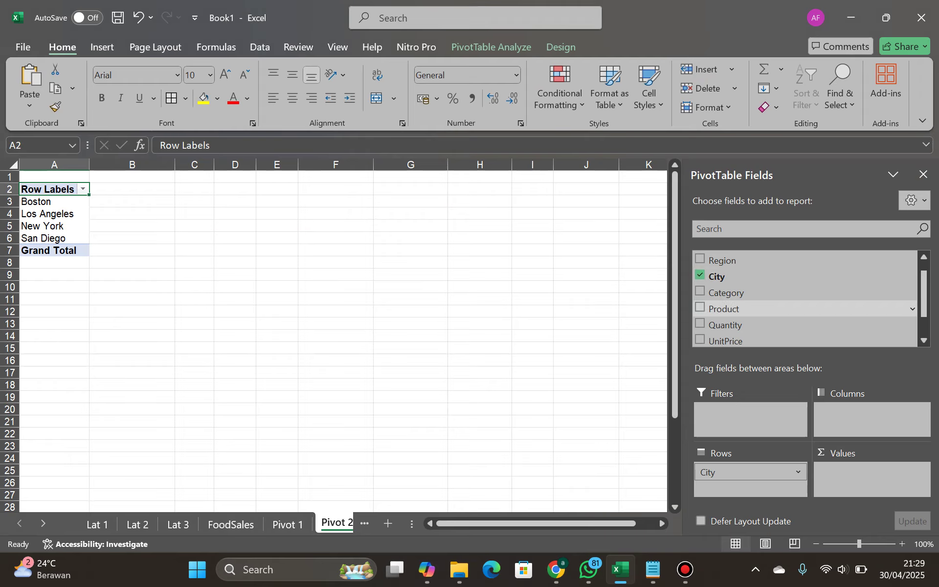
pyautogui.click(700, 307)
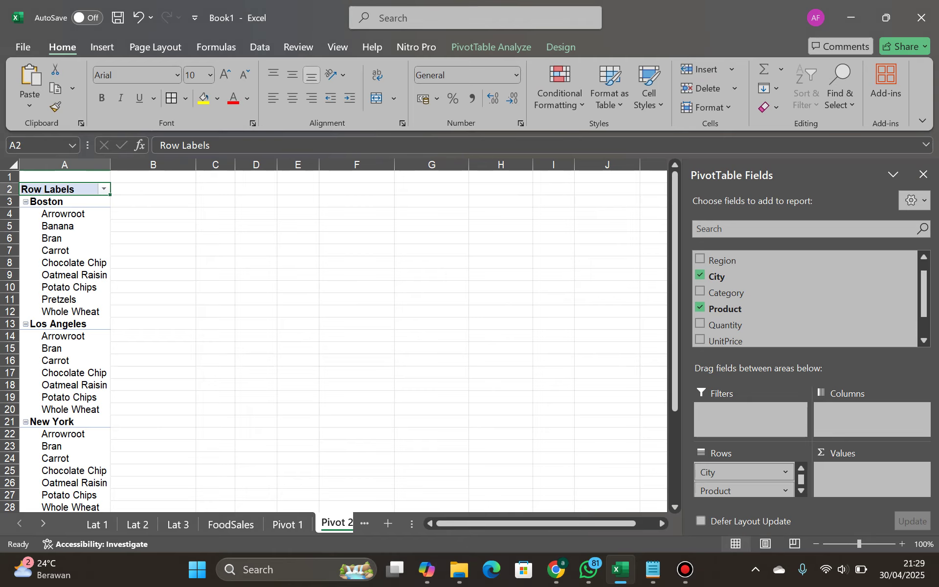
pyautogui.moveTo(738, 491); pyautogui.dragTo(863, 418)
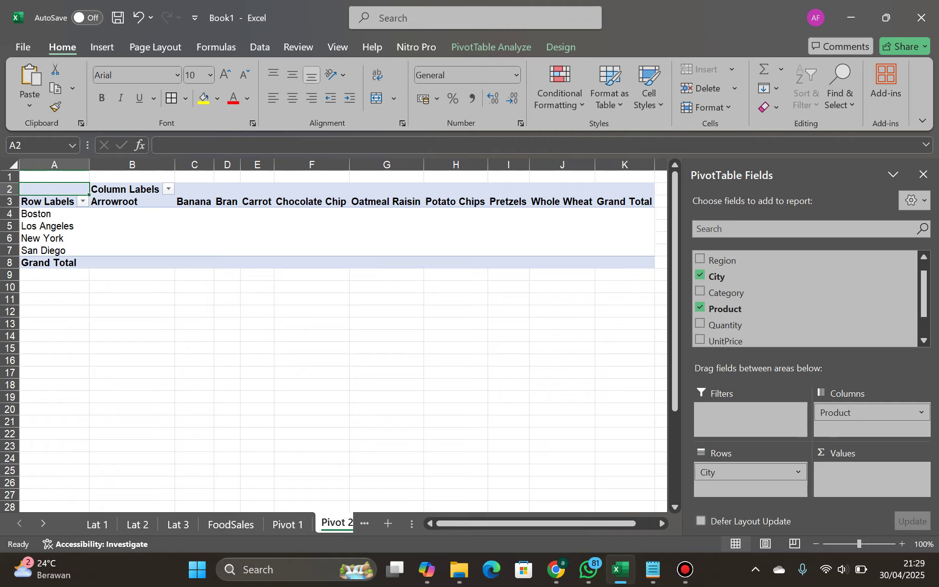
# Add TotalRevenue to the pivot table's values and confirm Sum as its summary calculation.
pyautogui.scroll(-2, 807, 306)
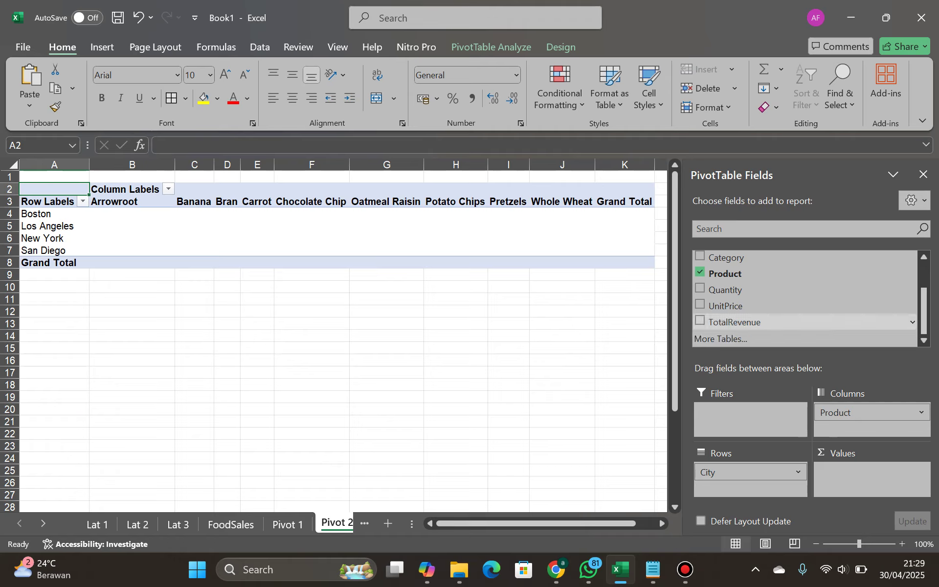
pyautogui.click(699, 321)
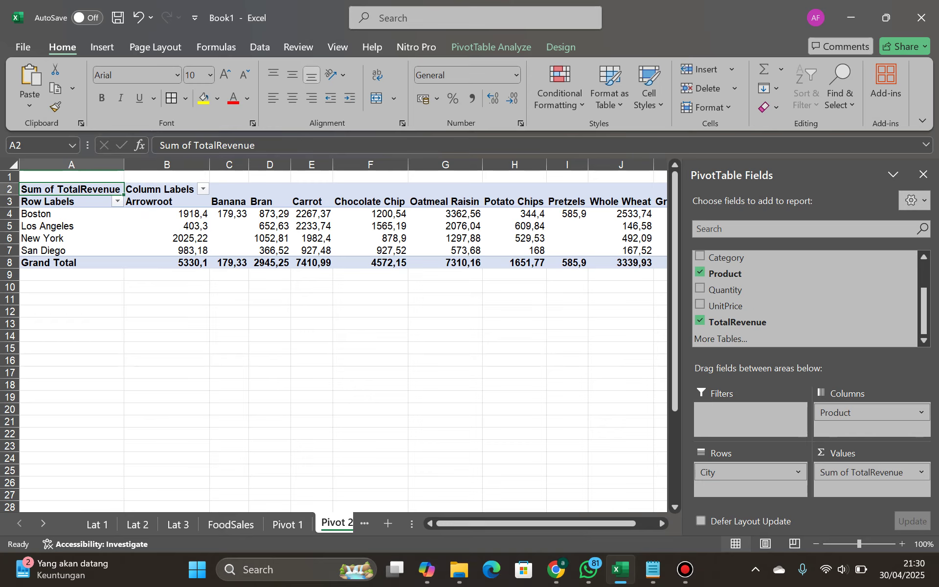
pyautogui.click(921, 472)
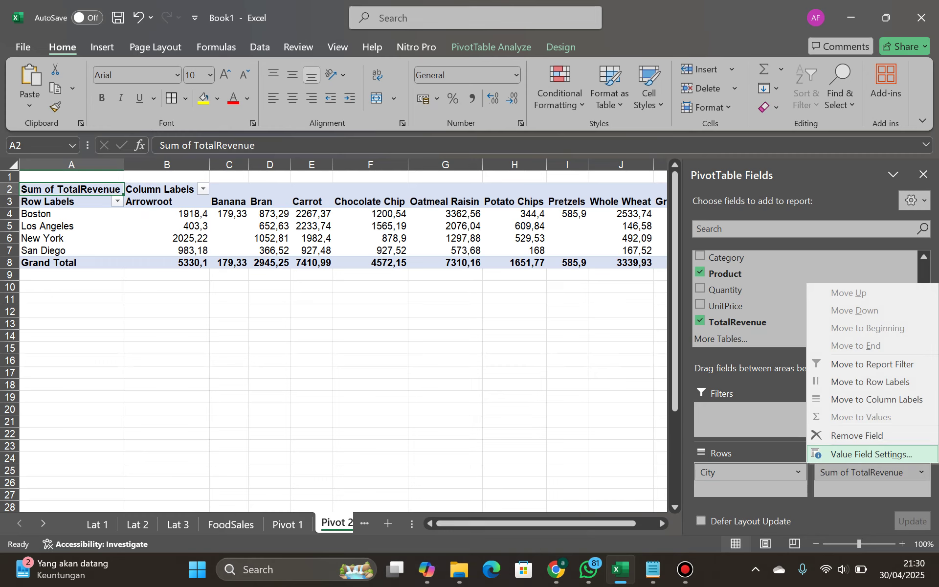
pyautogui.click(871, 454)
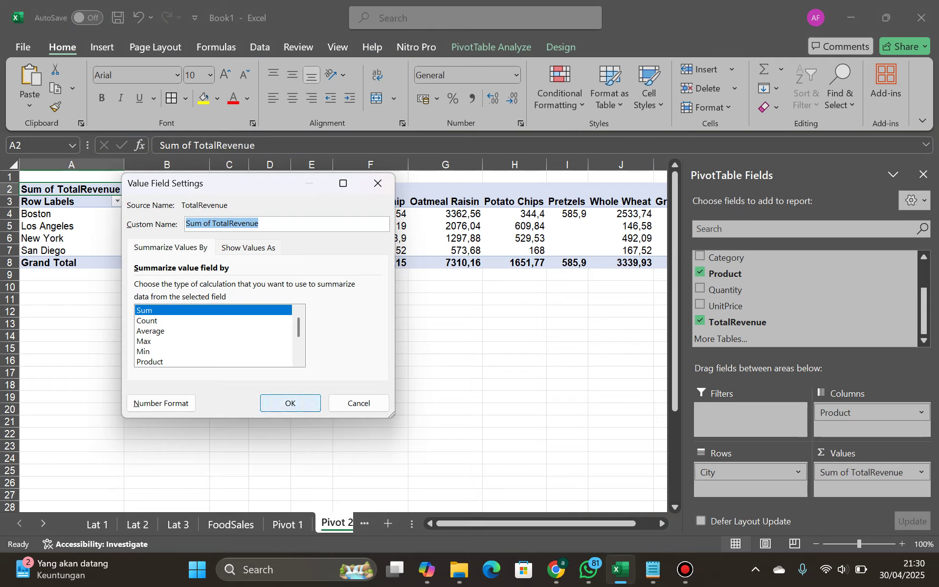
pyautogui.click(290, 403)
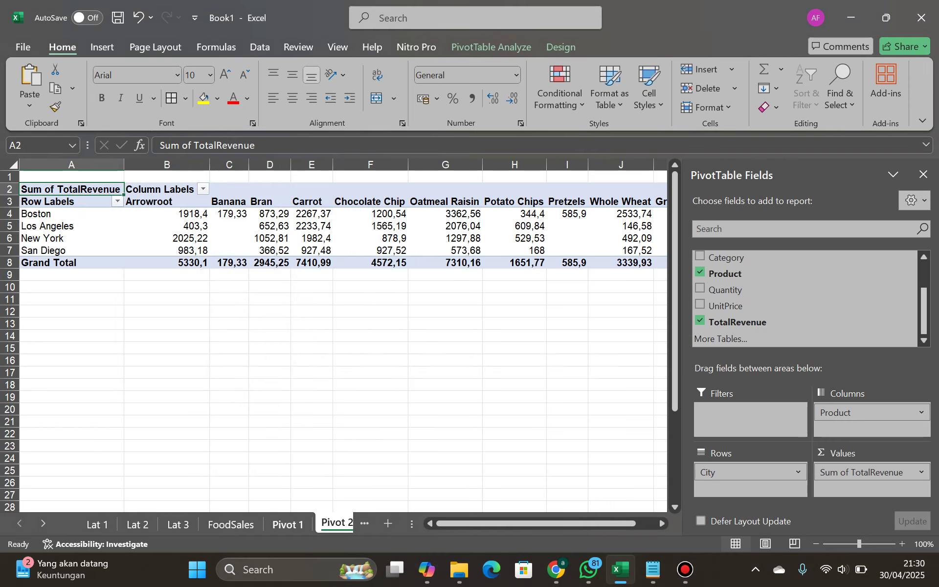
# Create a conditional formatting rule for the product grand totals in B8:J8 that ranks the top 3 values.
pyautogui.click(185, 262)
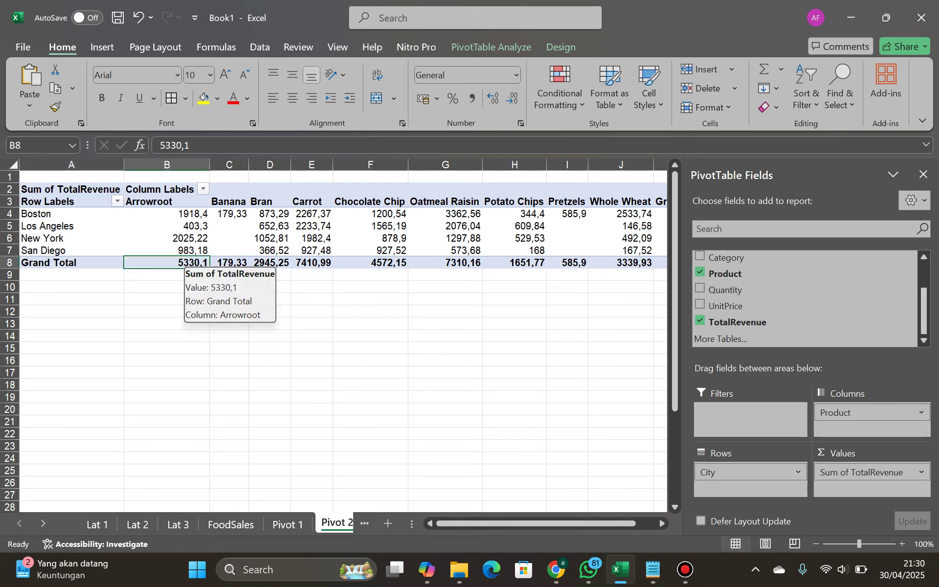
pyautogui.moveTo(186, 263); pyautogui.dragTo(538, 262)
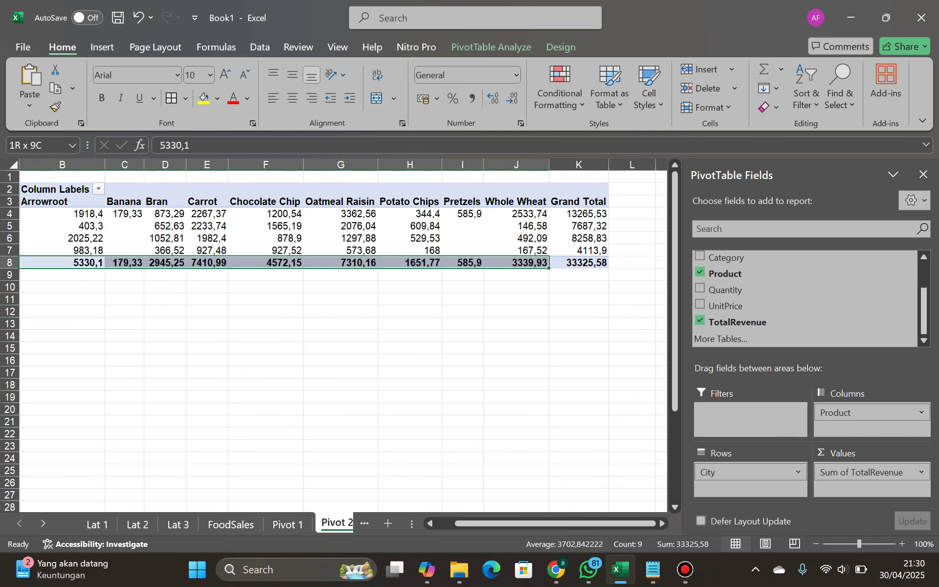
pyautogui.click(560, 86)
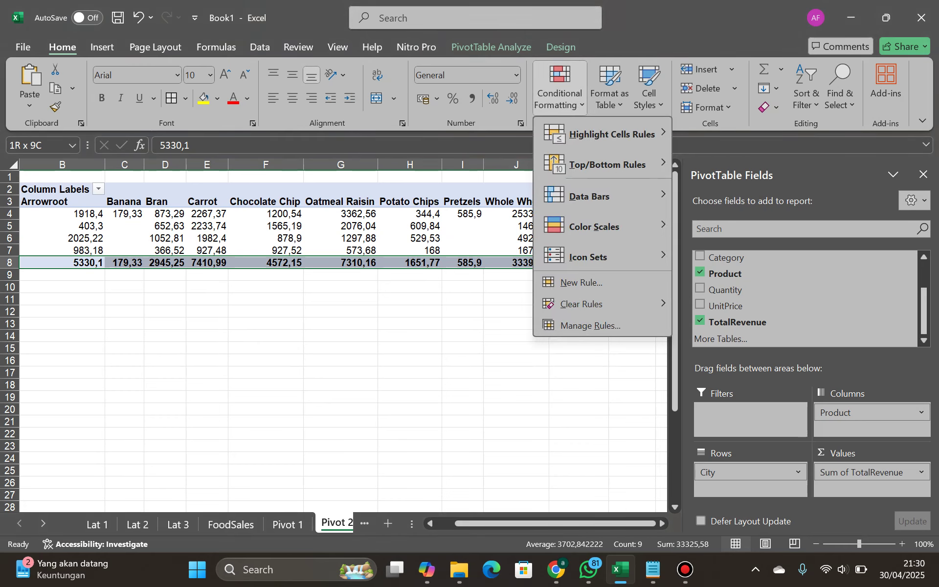
pyautogui.moveTo(607, 165)
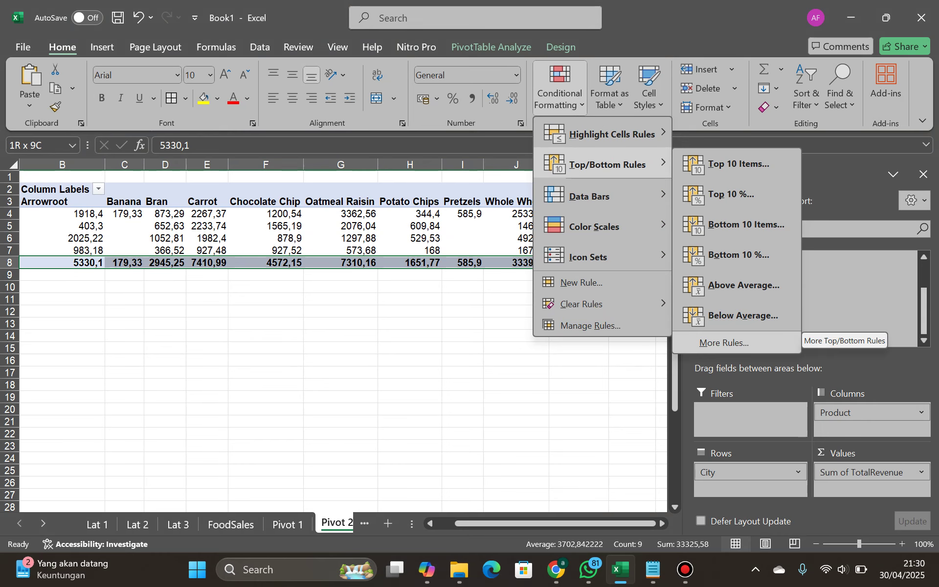
pyautogui.click(724, 342)
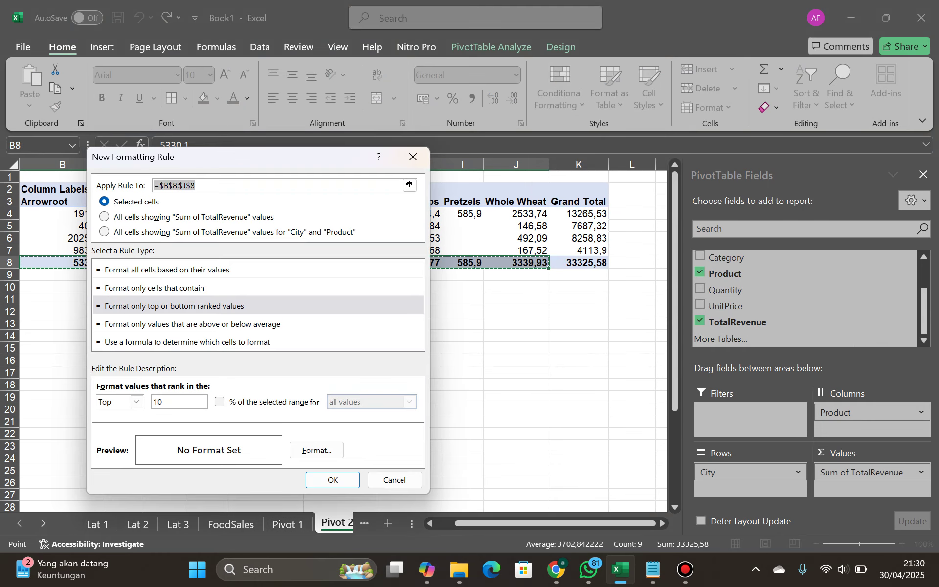
pyautogui.click(169, 402)
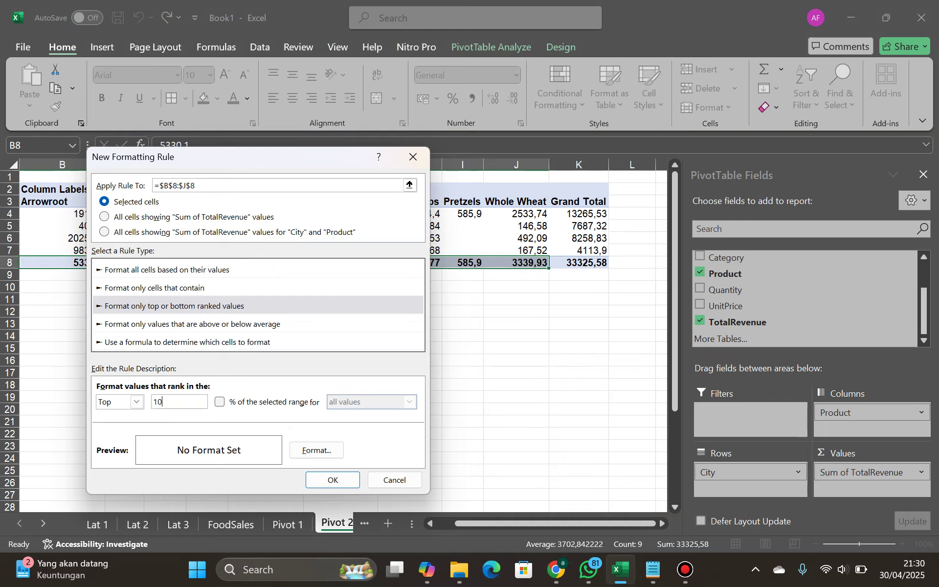
pyautogui.write('3')
pyautogui.press('BackSpace')
pyautogui.press('BackSpace')
pyautogui.press('BackSpace')
pyautogui.write('3')
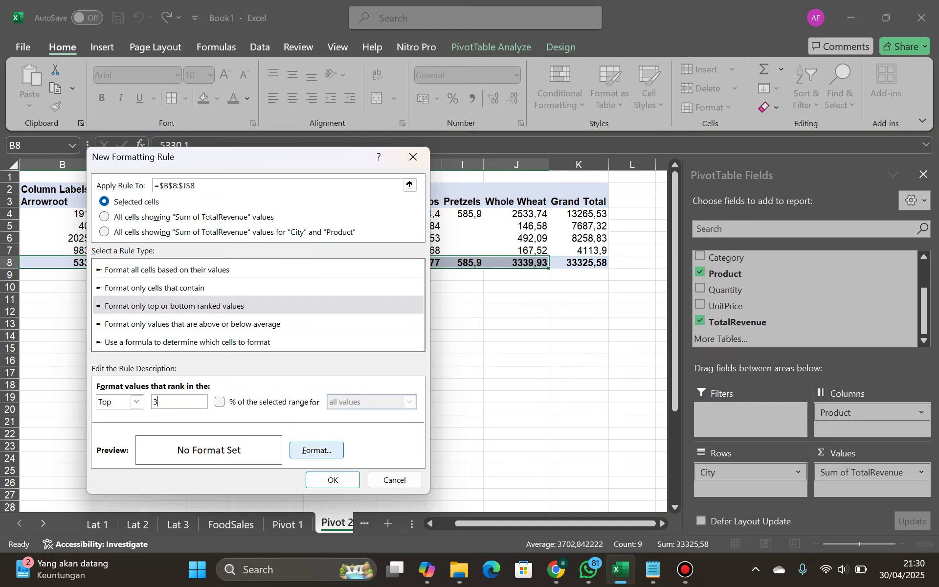
# Give the top 3 rule a light green fill and apply it to the product grand totals.
pyautogui.click(317, 449)
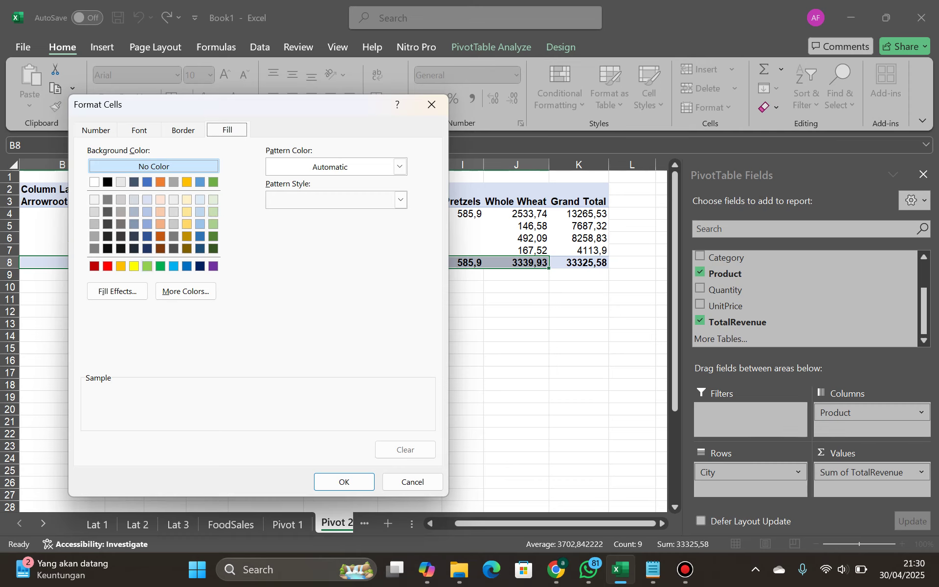
pyautogui.click(146, 266)
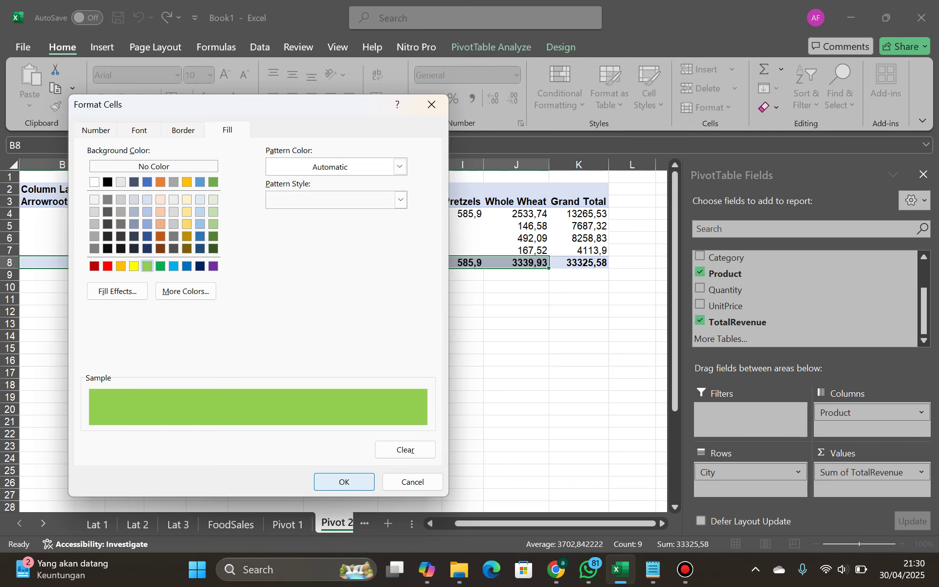
pyautogui.click(344, 482)
pyautogui.click(333, 479)
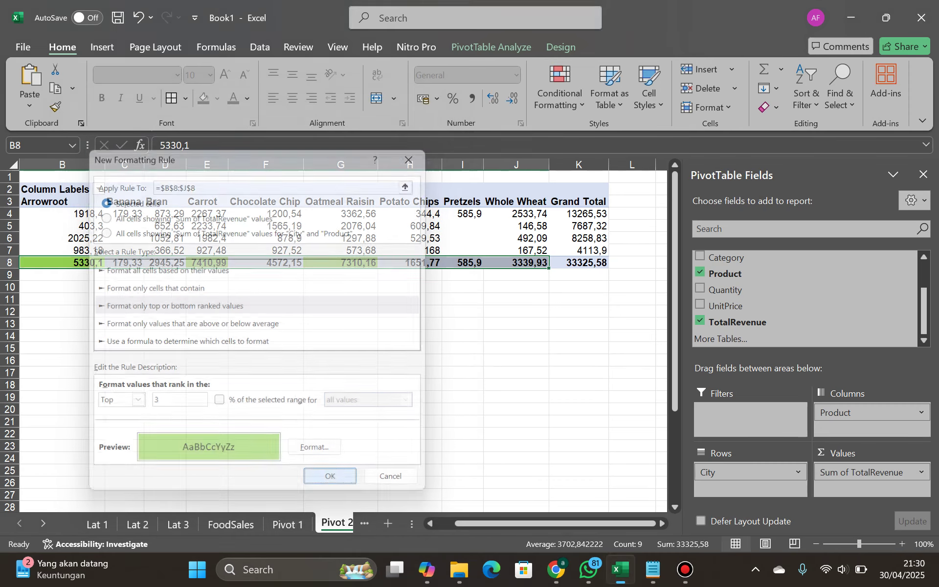
# Start a top-ranked conditional formatting rule for the city grand totals in K4:K7 with the rank set to 3.
pyautogui.moveTo(543, 524); pyautogui.dragTo(542, 524)
pyautogui.moveTo(579, 213); pyautogui.dragTo(578, 249)
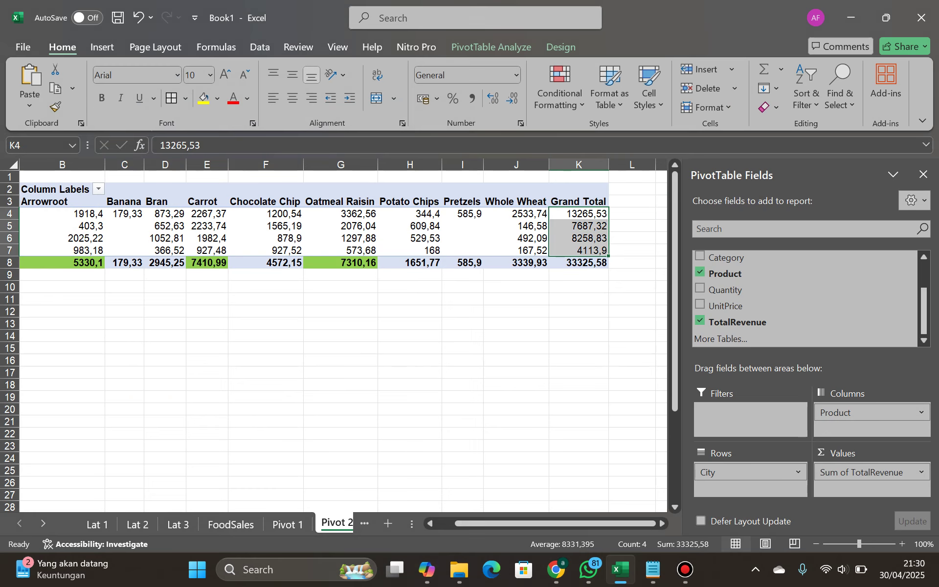
pyautogui.click(560, 93)
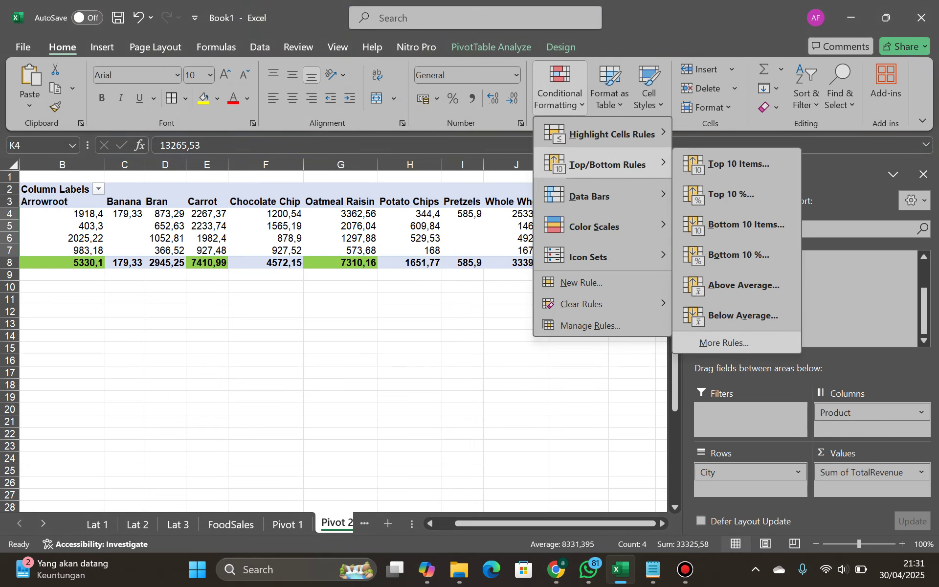
pyautogui.click(723, 342)
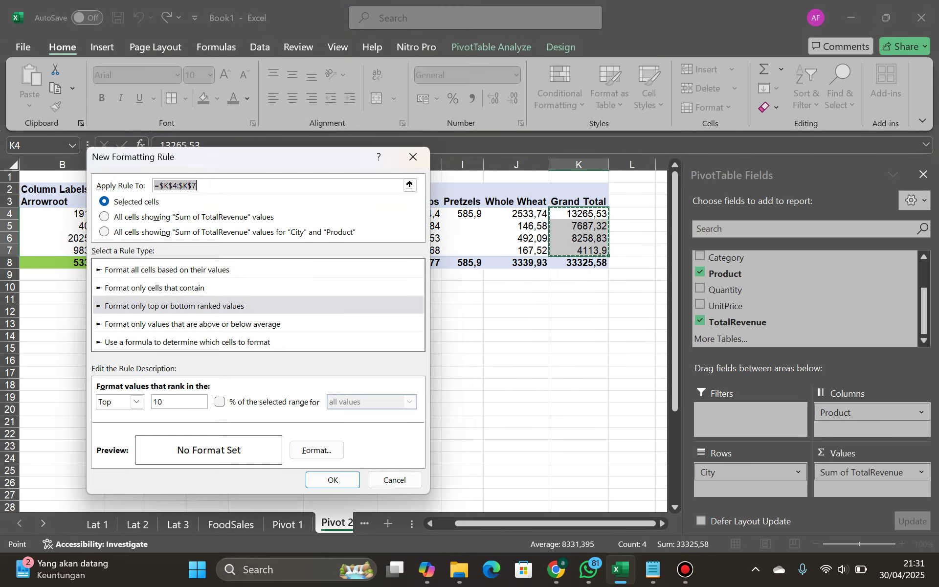
pyautogui.click(169, 401)
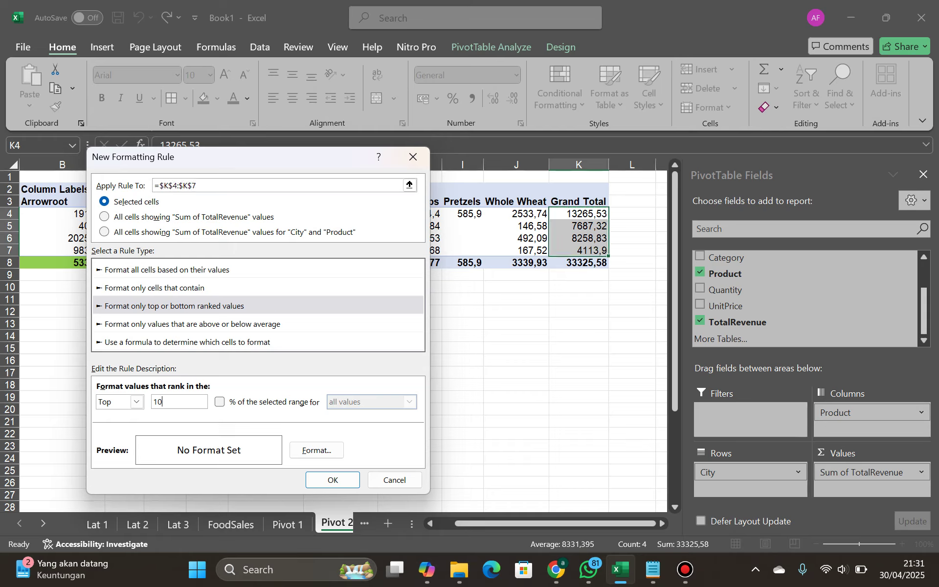
pyautogui.click(136, 402)
pyautogui.click(106, 414)
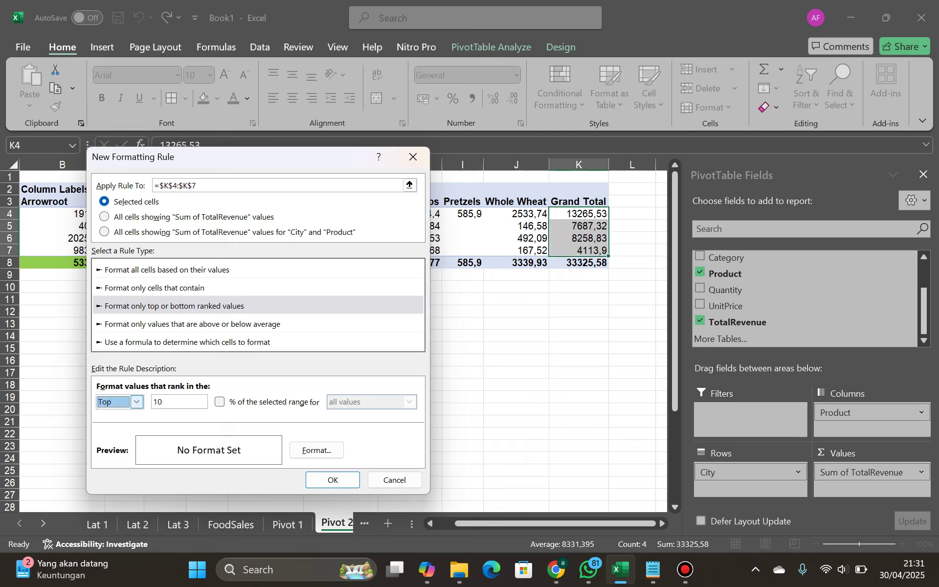
pyautogui.press('Tab')
pyautogui.write('3')
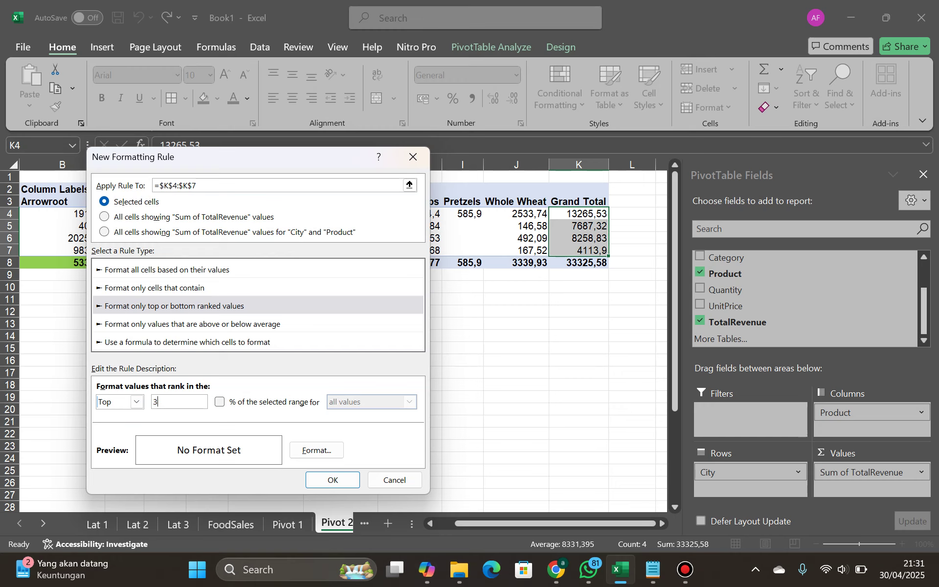
# Give the city totals rule a light green fill, set its rank to top 1 and apply it.
pyautogui.click(316, 450)
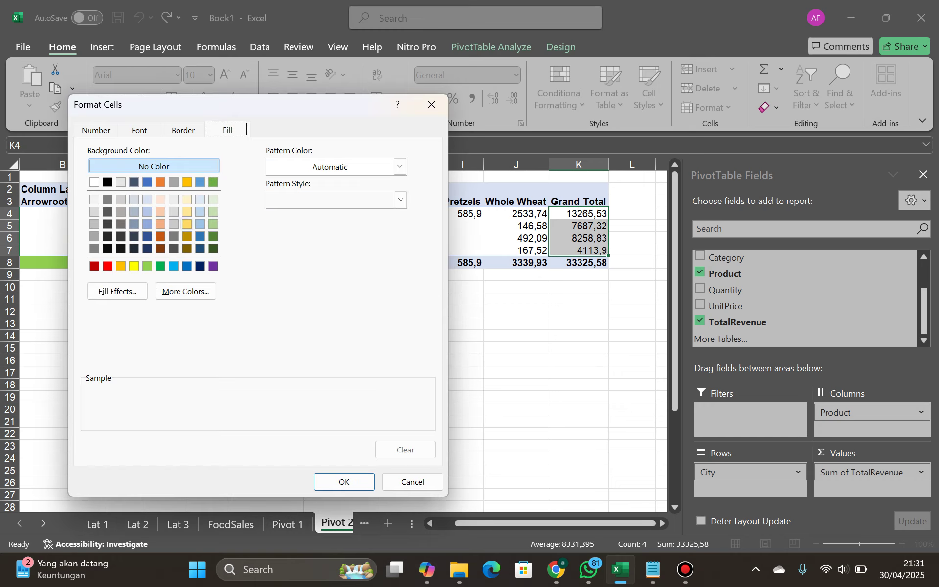
pyautogui.click(146, 266)
pyautogui.click(344, 481)
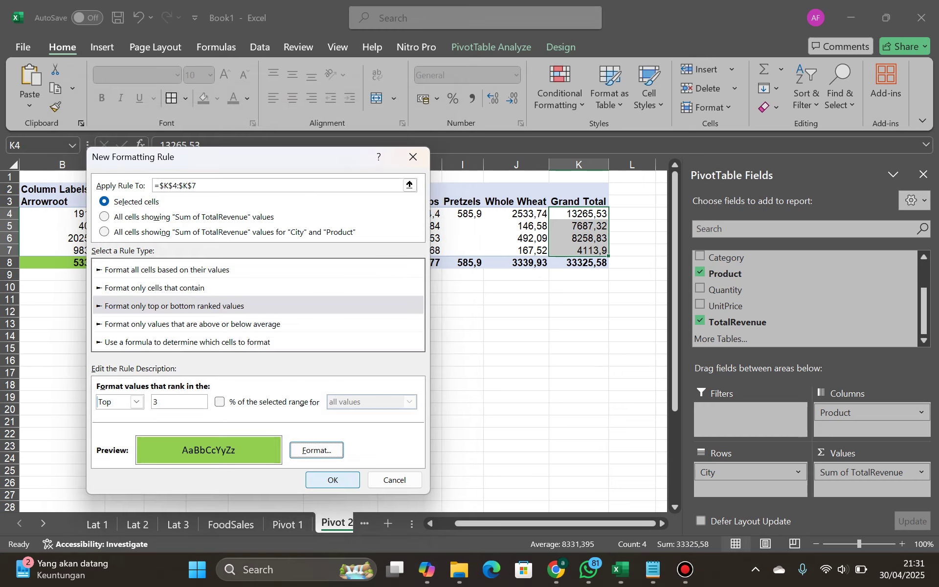
pyautogui.click(166, 401)
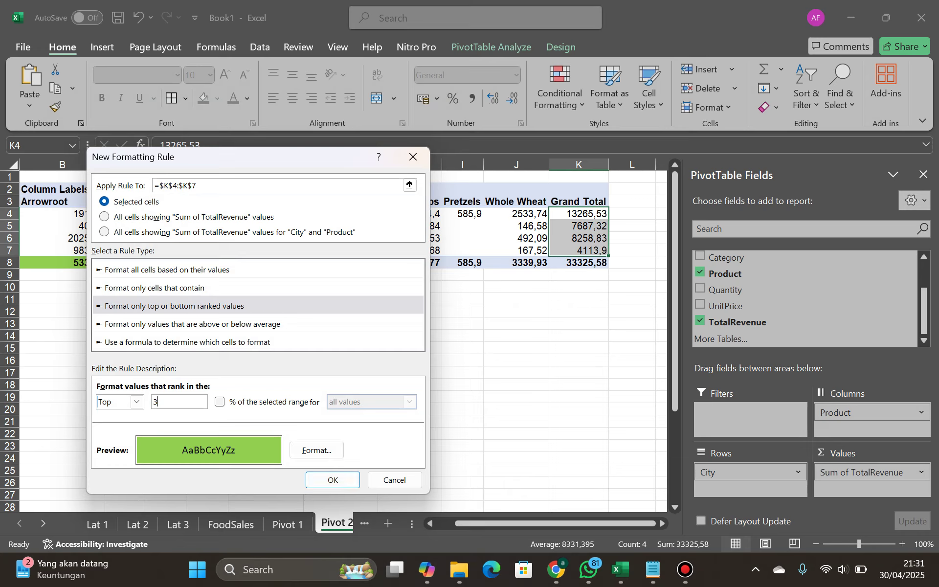
pyautogui.press('BackSpace')
pyautogui.write('1')
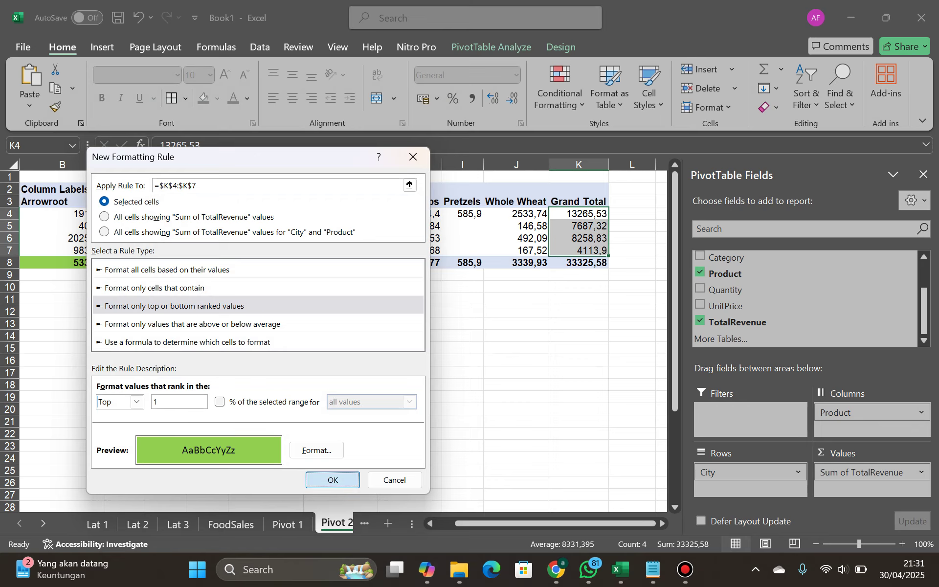
pyautogui.click(333, 480)
pyautogui.click(462, 347)
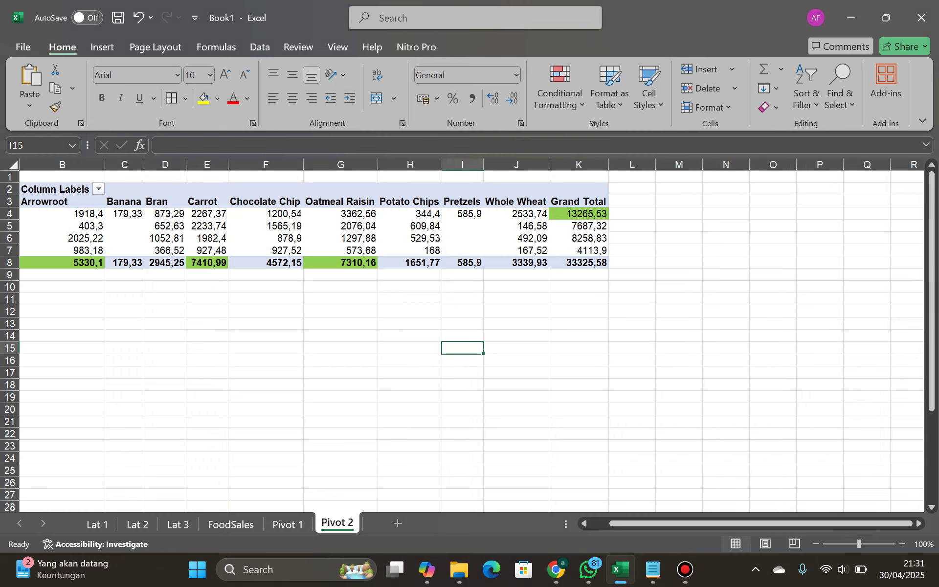
# Review the highlighted city and product totals on Pivot 2 and compare them with the Pivot 1 example.
pyautogui.moveTo(734, 523); pyautogui.dragTo(714, 523)
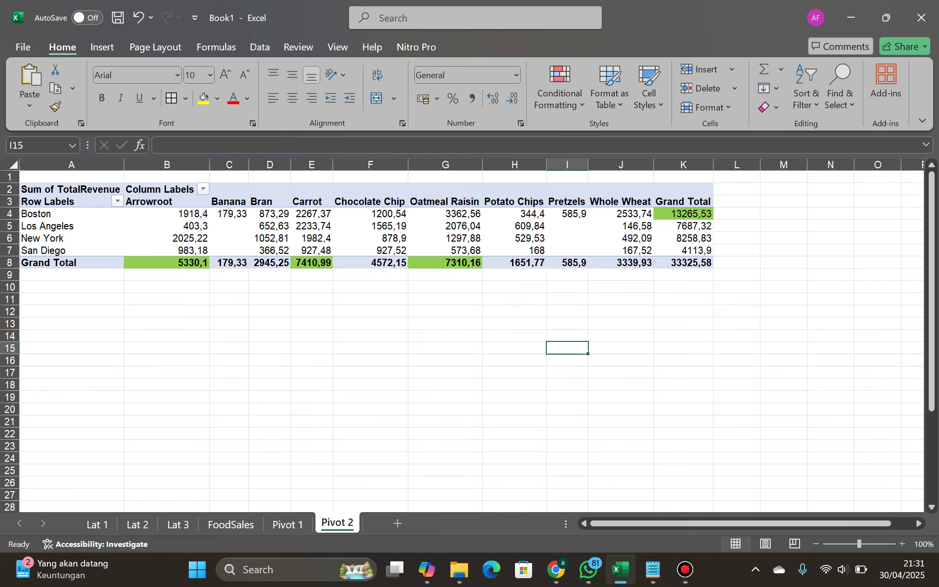
pyautogui.click(683, 213)
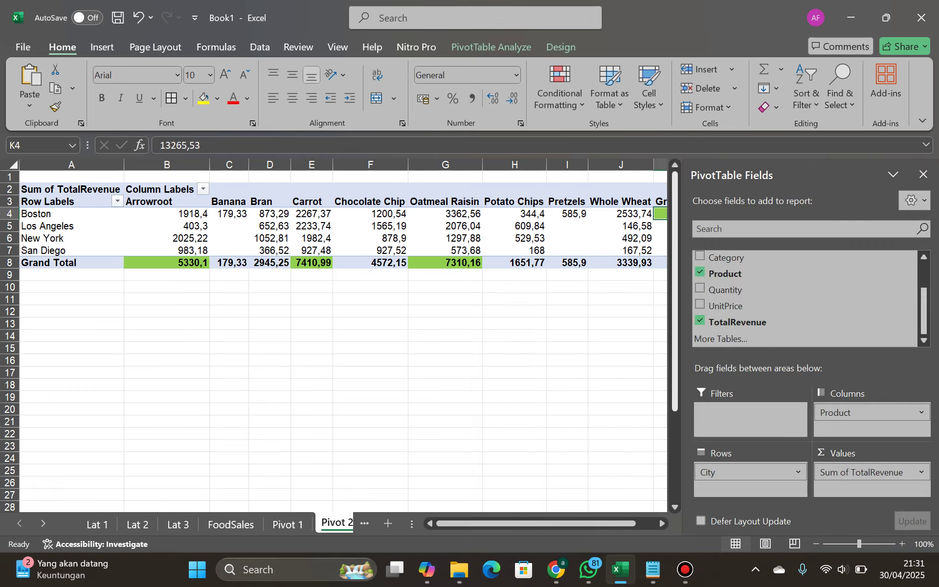
pyautogui.click(312, 311)
pyautogui.click(166, 311)
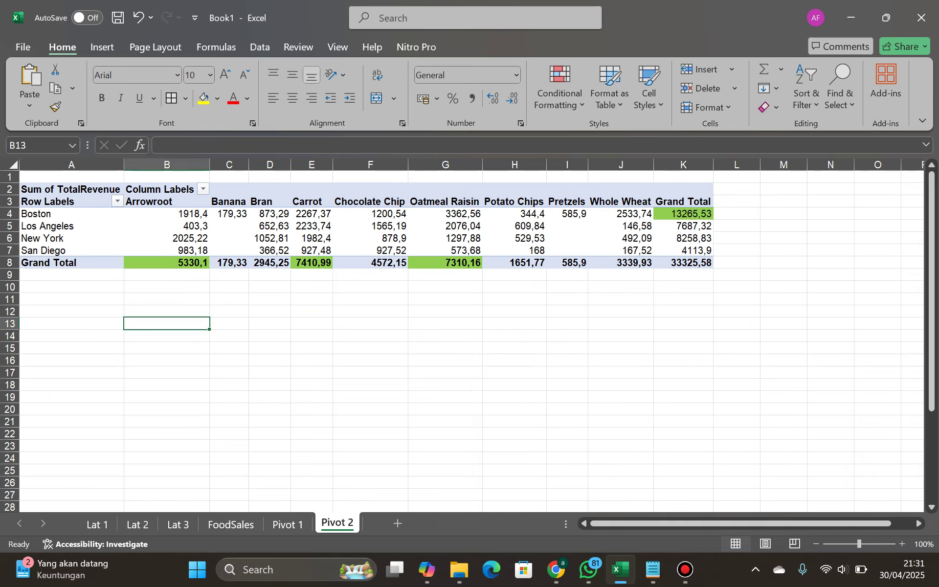
pyautogui.click(71, 299)
pyautogui.click(288, 523)
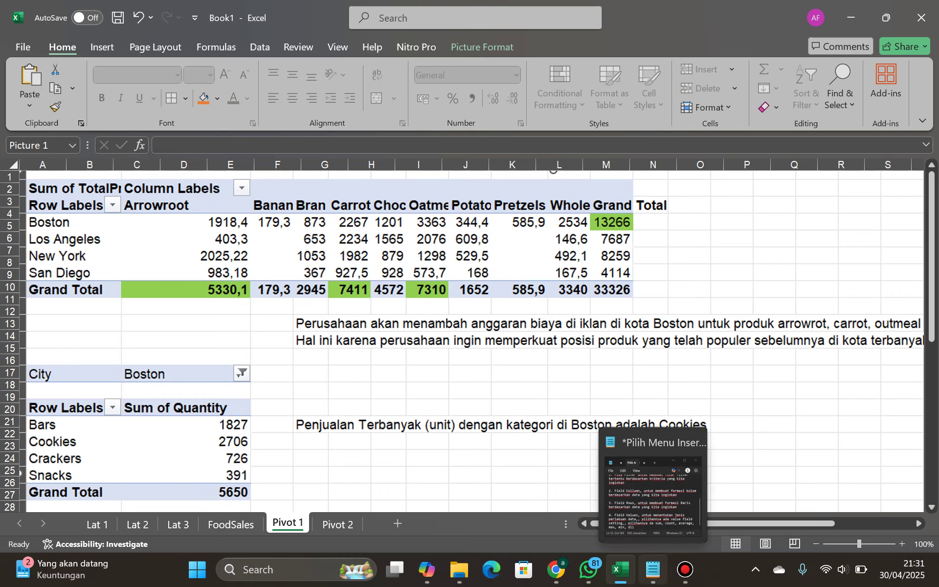
# Switch to the Notepad notes, add four line breaks after the last item and move the window clear of the Pivot 1 recommendation text.
pyautogui.click(652, 569)
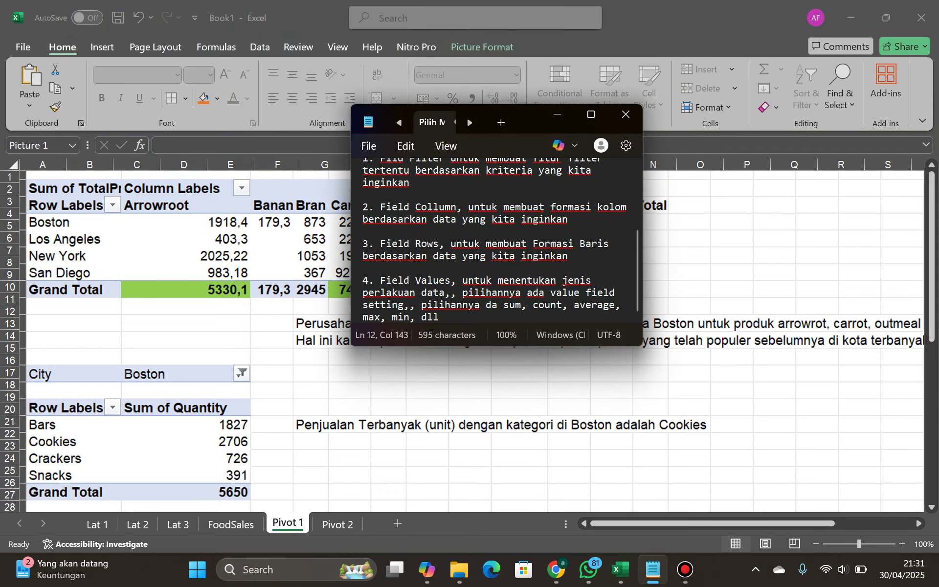
pyautogui.press('Return')
pyautogui.press('Return')
pyautogui.press('Return')
pyautogui.press('Return')
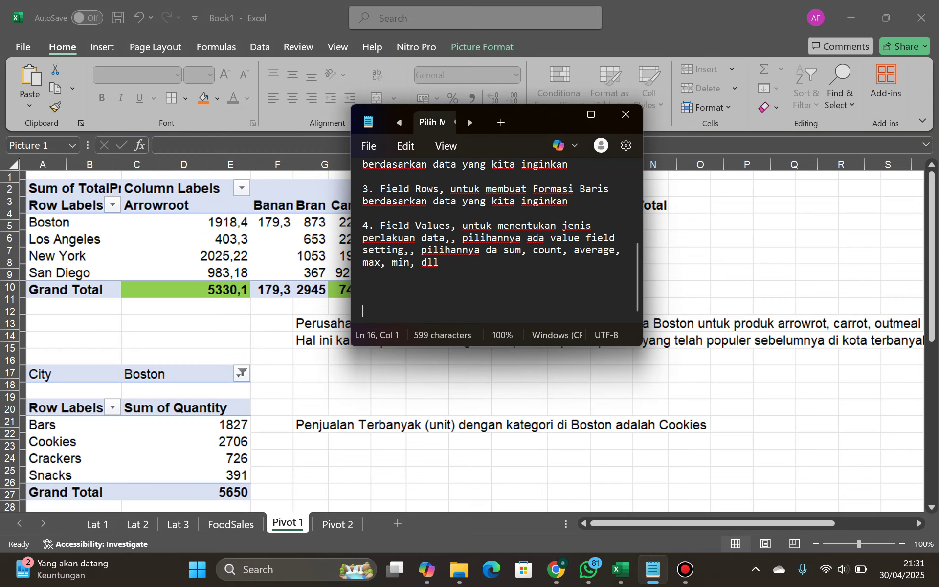
pyautogui.moveTo(523, 113); pyautogui.dragTo(207, 216)
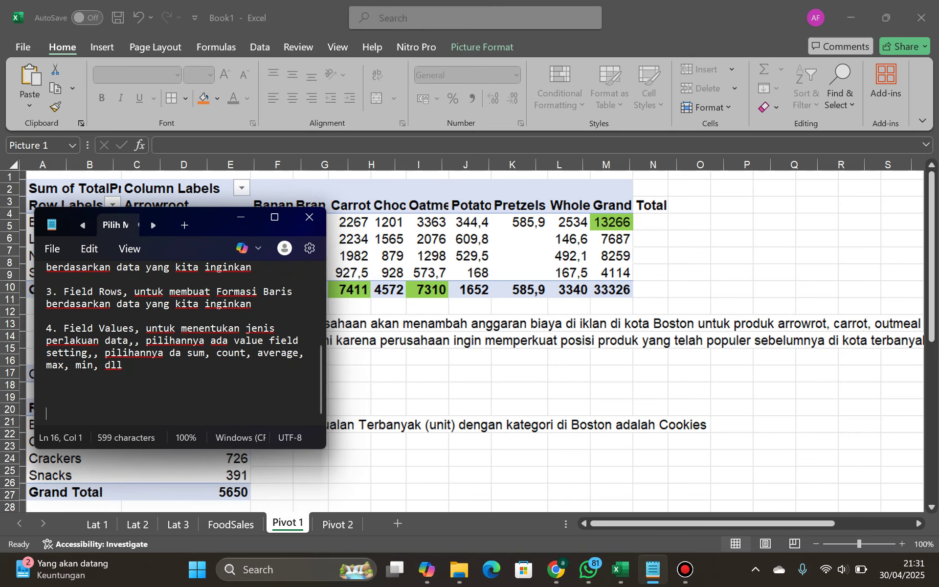
# Write the recommendation "Perusahaan akan menambah anggaran biaya di iklan di kota boston untuk produk arrowroot, carrot, dan outmeal" in the notes.
pyautogui.write('Perusahaan akan mena')
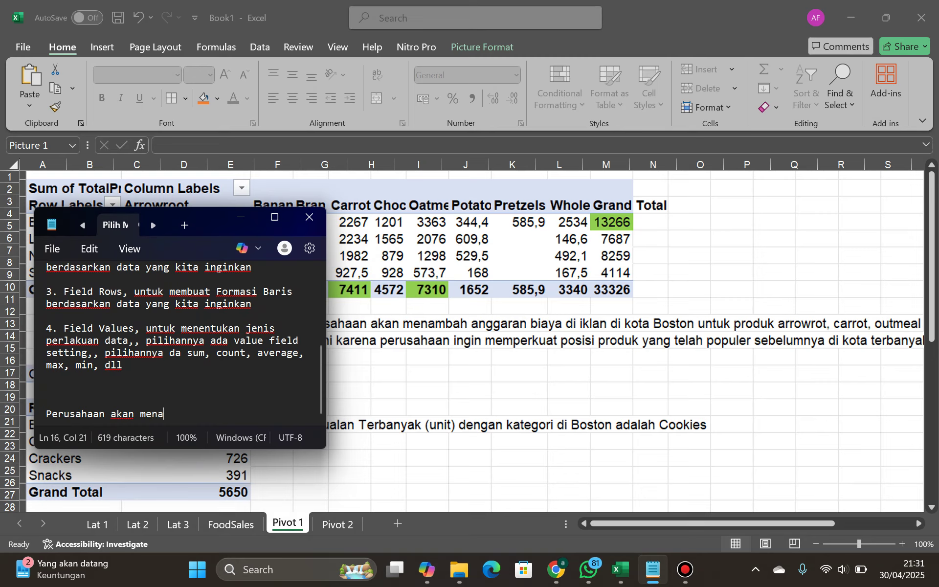
pyautogui.write('mbah anggaran')
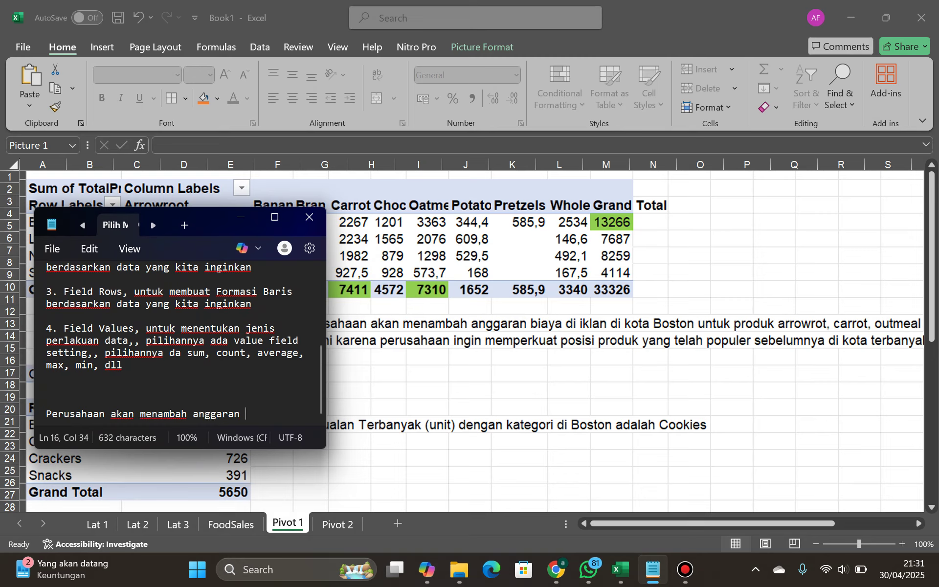
pyautogui.write(' biaya di iklan')
pyautogui.write(' di k')
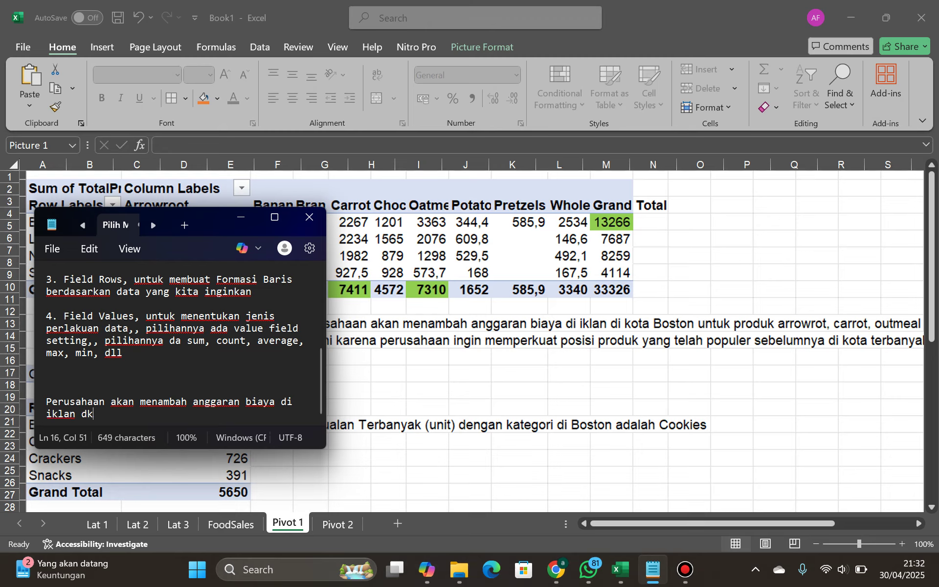
pyautogui.write('ota ')
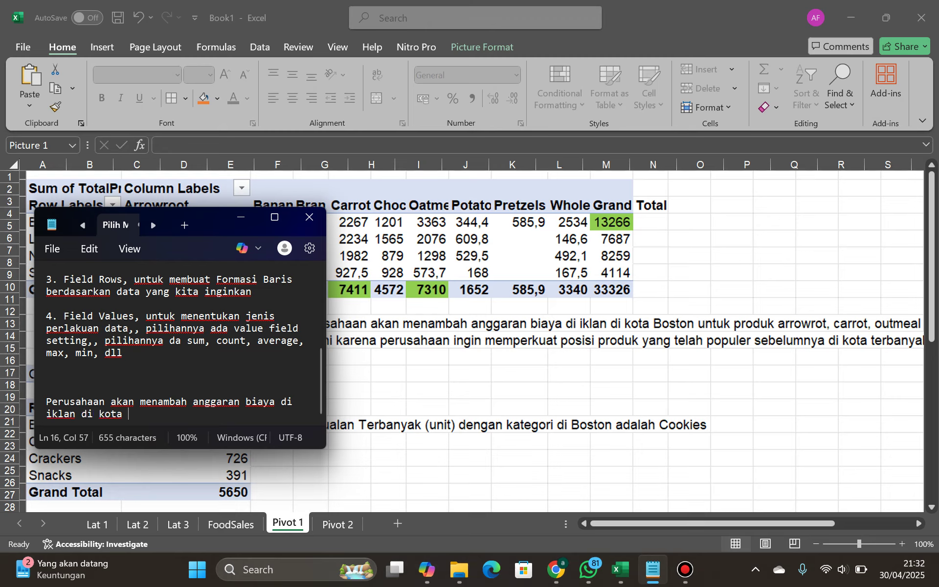
pyautogui.write('boston untuk produk arro')
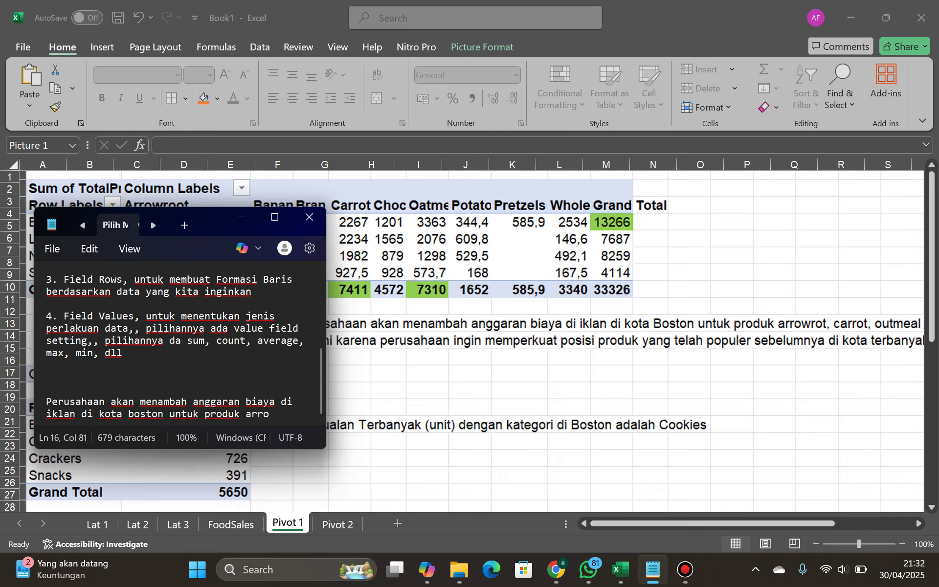
pyautogui.write('wro')
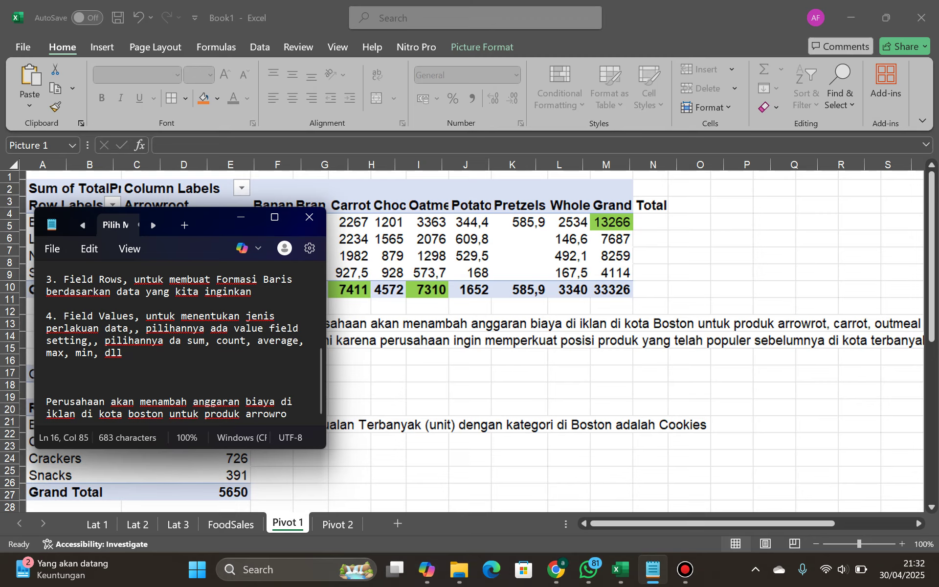
pyautogui.write('ot, carr')
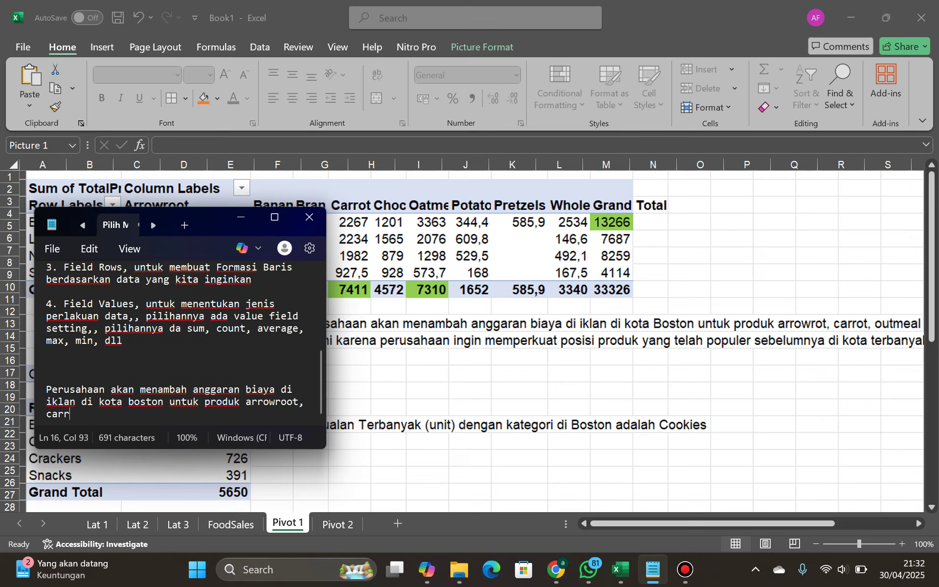
pyautogui.write('ot, dan outme')
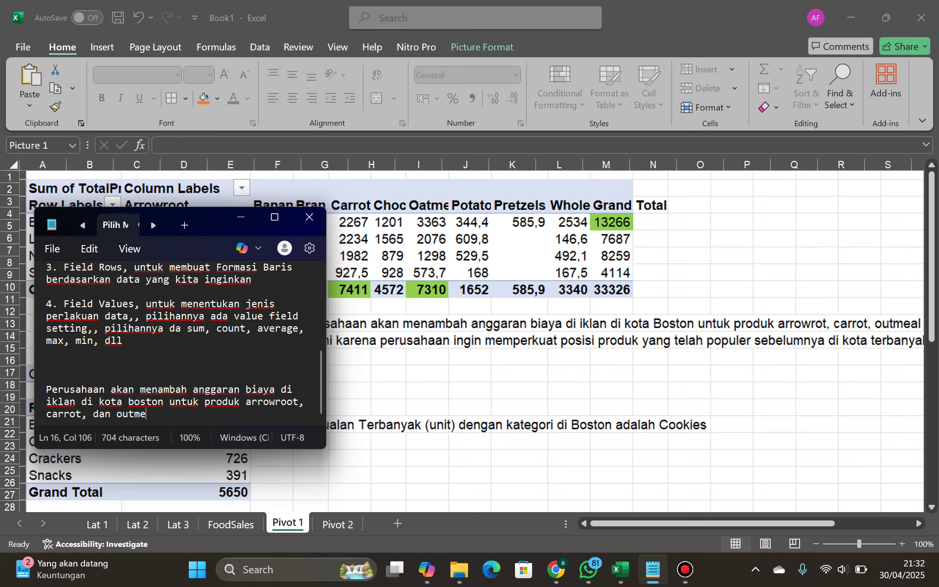
pyautogui.write('al')
# Leave a blank line and begin the justification with "Hal ini karena perusahaan ingin memperkuat posisi".
pyautogui.press('Return')
pyautogui.press('Return')
pyautogui.write('Hal ini karena')
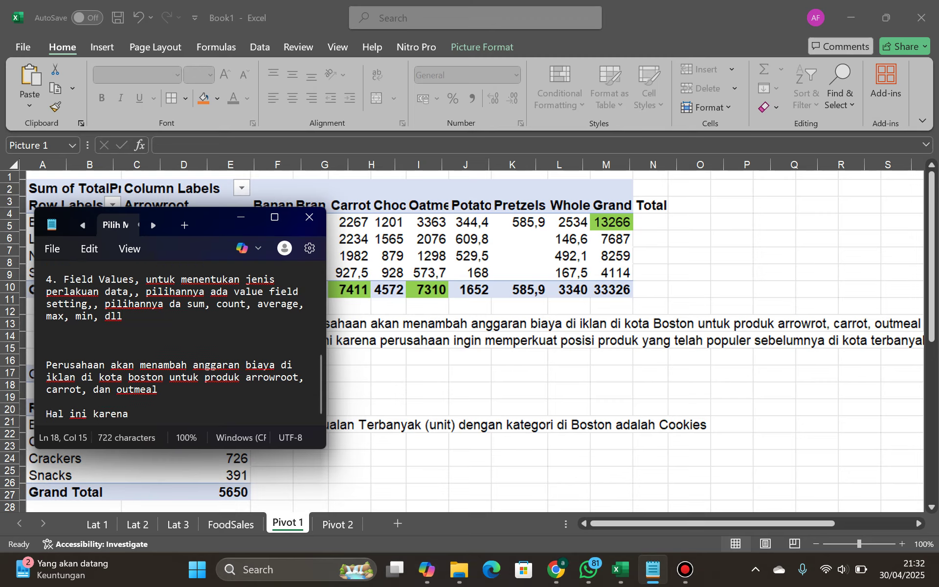
pyautogui.write(' perusahaan i ng')
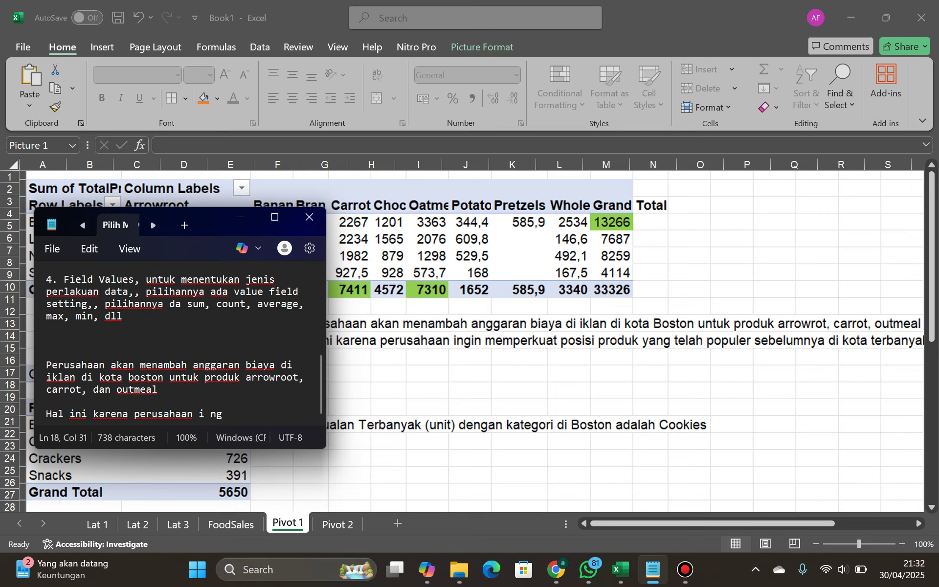
pyautogui.press('BackSpace')
pyautogui.press('BackSpace')
pyautogui.press('BackSpace')
pyautogui.write('n mnemper')
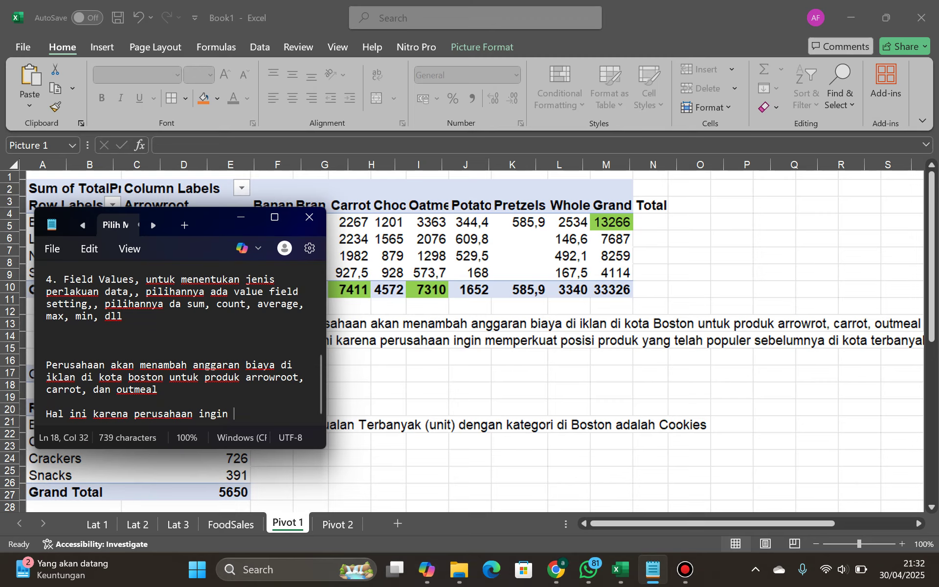
pyautogui.press('BackSpace')
pyautogui.press('BackSpace')
pyautogui.press('BackSpace')
pyautogui.press('BackSpace')
pyautogui.press('BackSpace')
pyautogui.press('BackSpace')
pyautogui.write('emperkuat posisi')
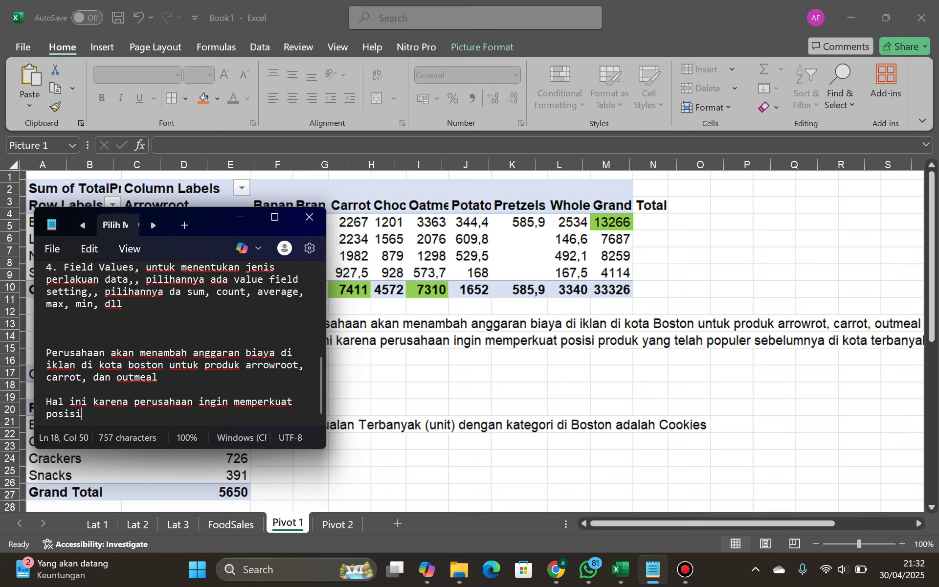
# Complete the justification sentence with "produk yang telah popuker sebelumnya di kota terbanyak penjualannya.".
pyautogui.write(' produk yang telah')
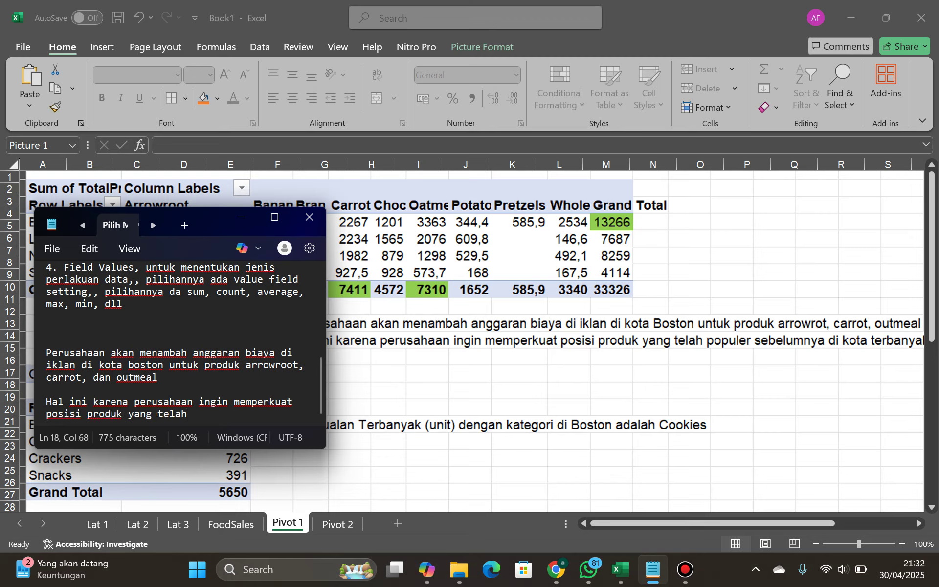
pyautogui.write(' popuker sebel')
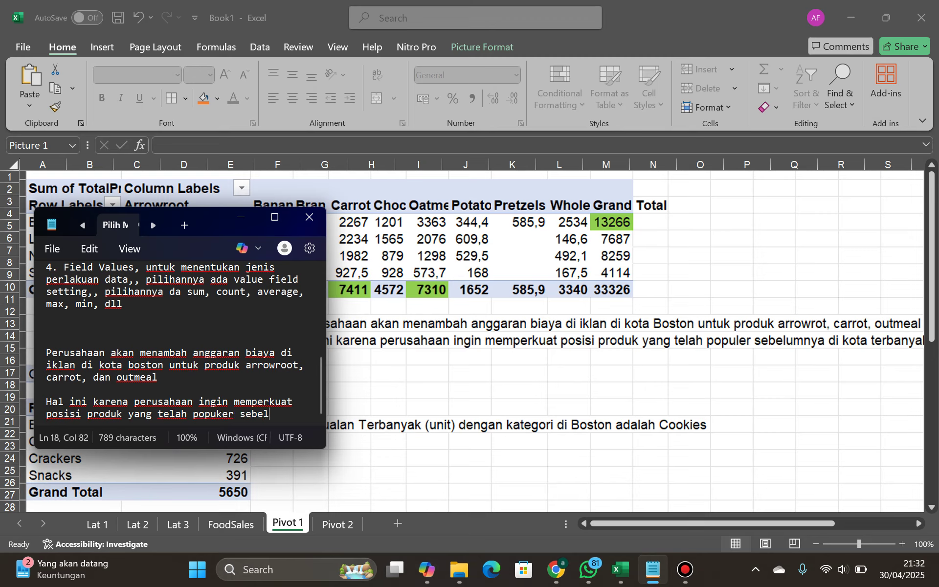
pyautogui.write('umnya di k')
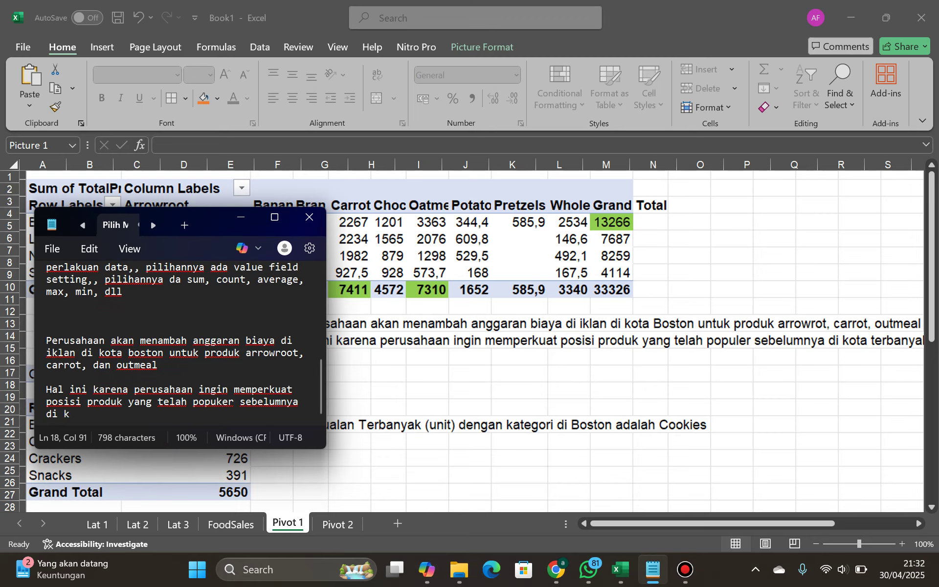
pyautogui.write('ota terbana')
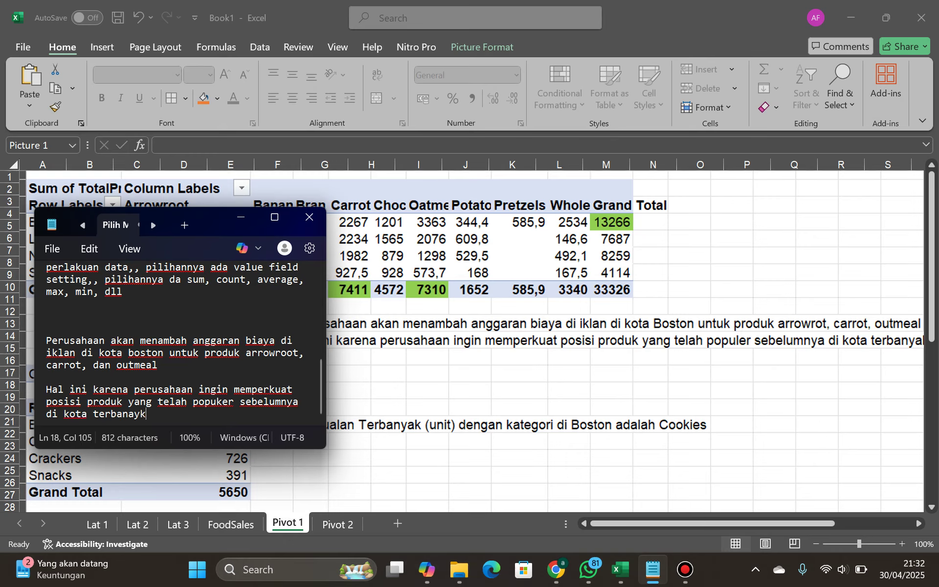
pyautogui.press('BackSpace')
pyautogui.write('yak penj')
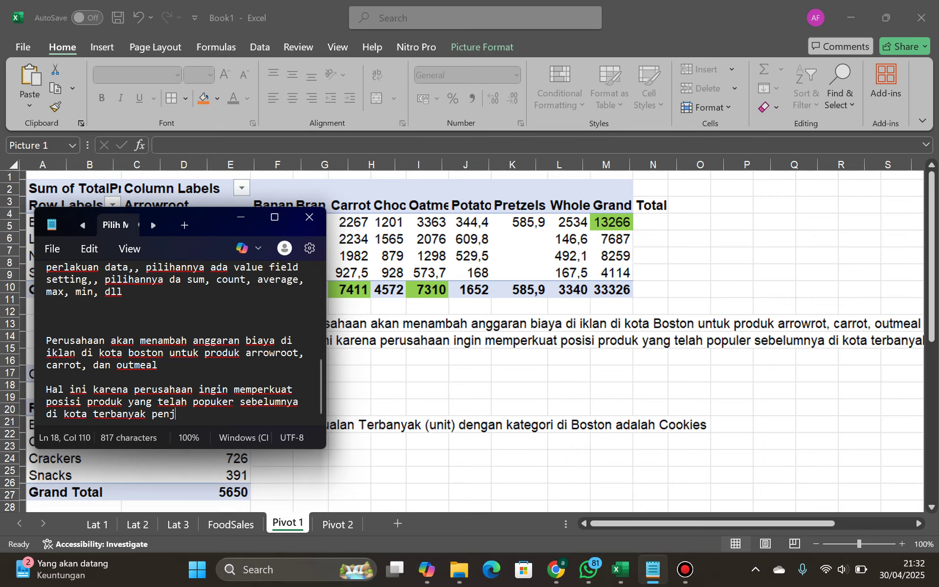
pyautogui.write('ualannya.')
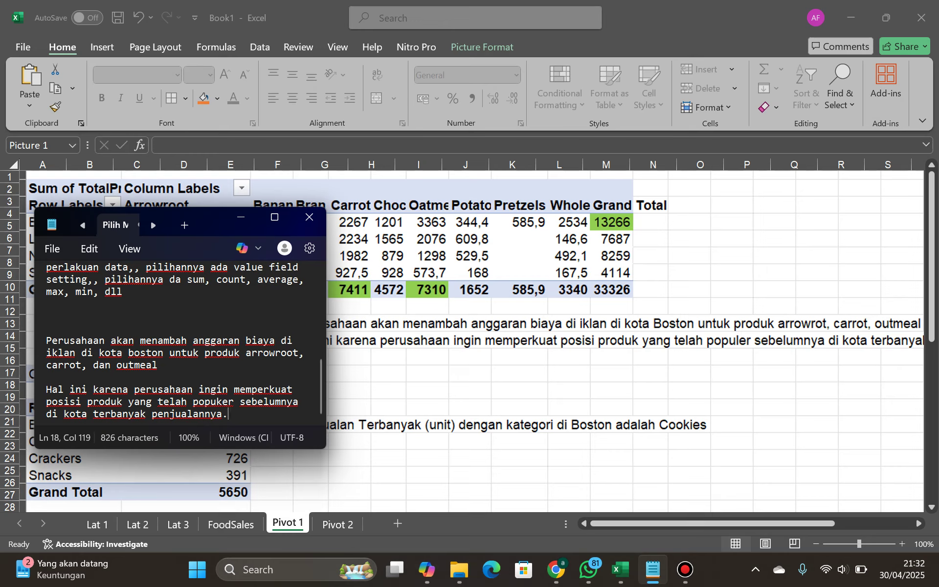
# Copy both recommendation sentences from Notepad and paste them into Excel on the Pivot 2 sheet starting at cell F10.
pyautogui.moveTo(46, 340); pyautogui.dragTo(229, 415)
pyautogui.hotkey('ctrl', 'c')
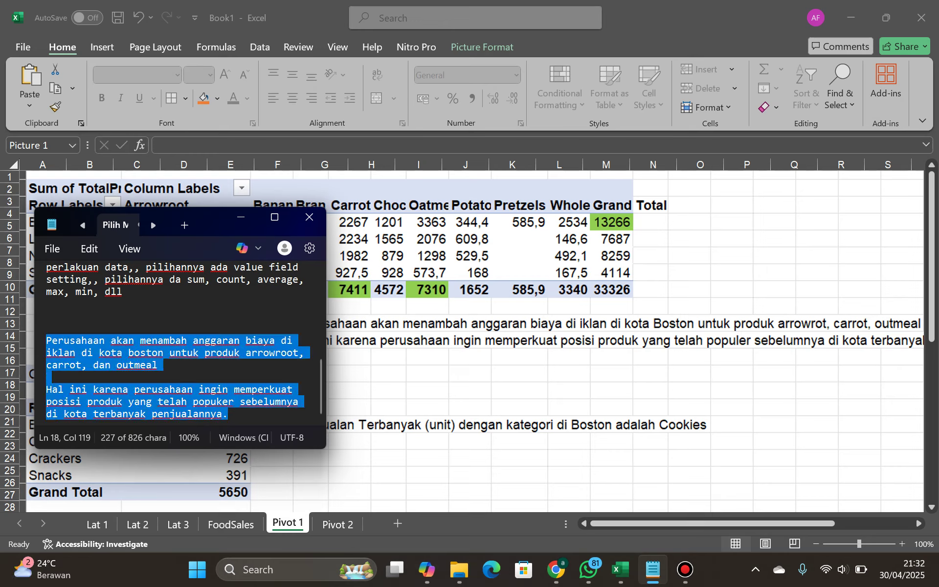
pyautogui.hotkey('alt', 'Tab')
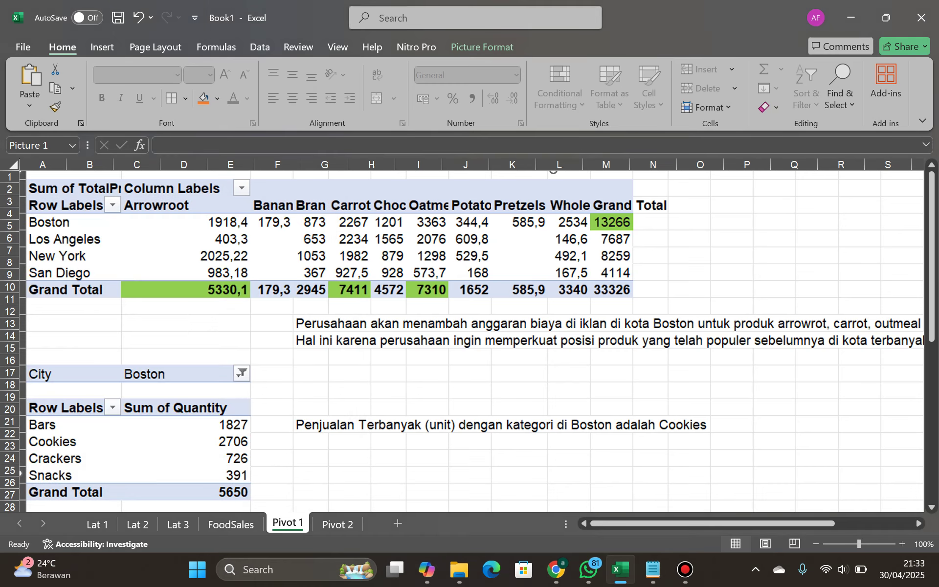
pyautogui.click(337, 523)
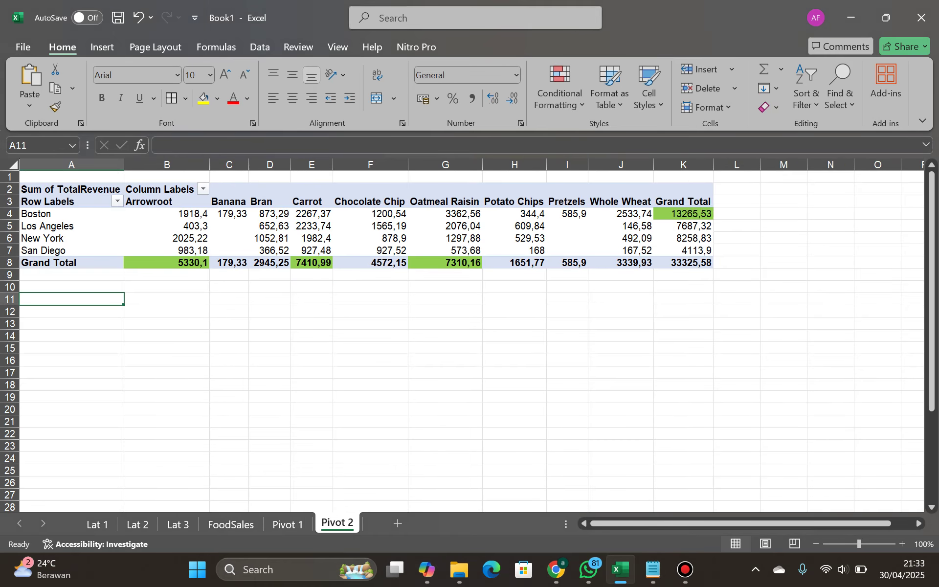
pyautogui.click(370, 287)
pyautogui.hotkey('ctrl', 'v')
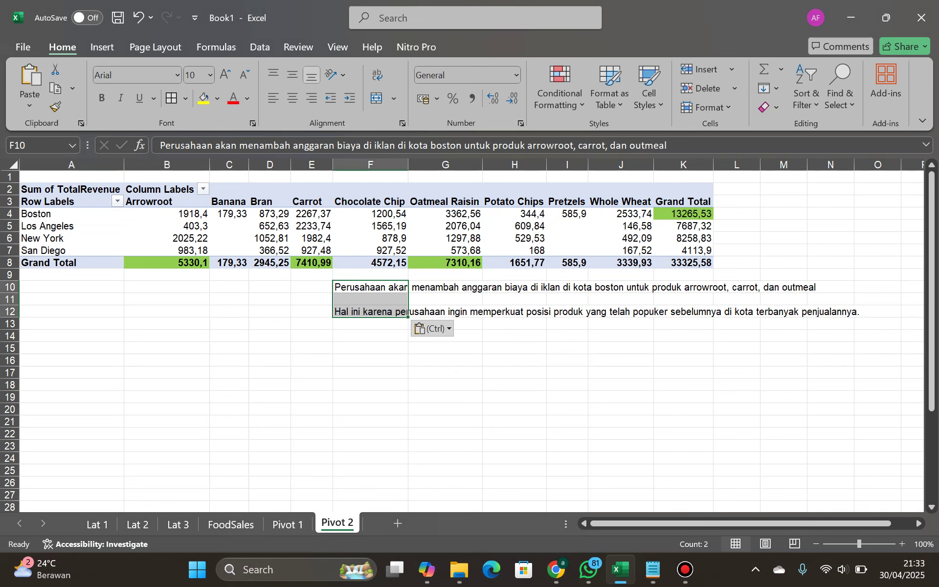
# Move the justification sentence from F12 up to F11, directly beneath the recommendation.
pyautogui.click(370, 311)
pyautogui.hotkey('ctrl', 'c')
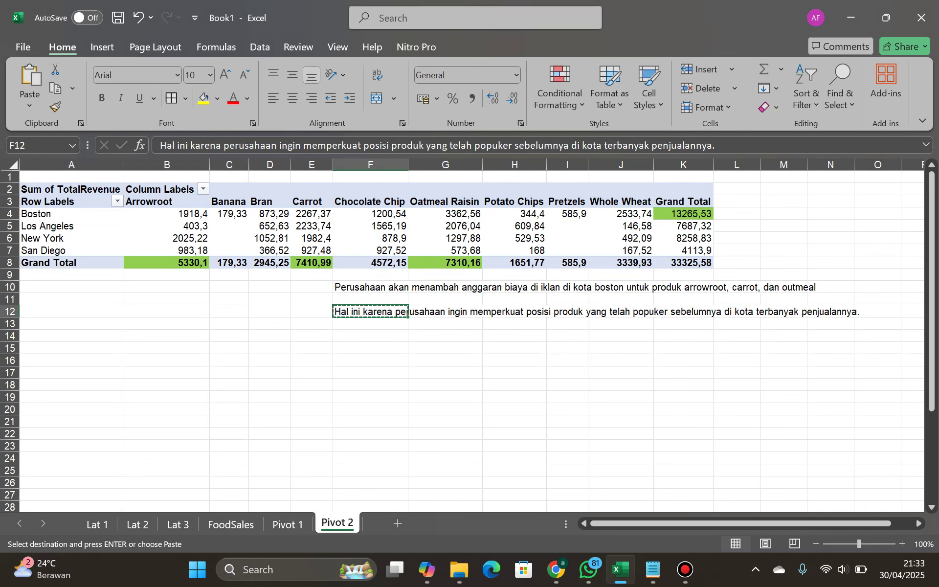
pyautogui.press('Up')
pyautogui.hotkey('ctrl', 'v')
pyautogui.click(72, 311)
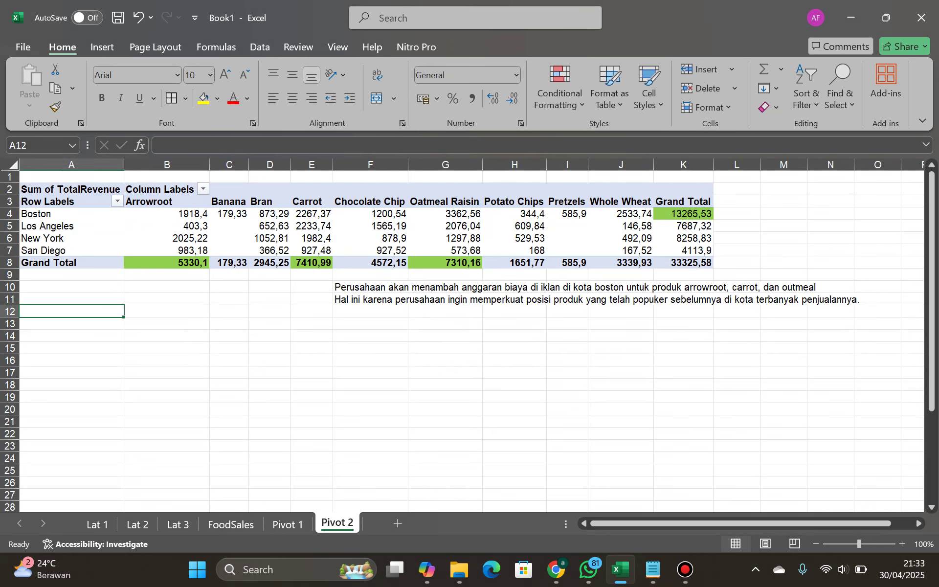
# Check the next example on Pivot 1, then insert a PivotTable from Sales_Data on the existing sheet Pivot 2 at cell A14.
pyautogui.click(287, 524)
pyautogui.scroll(-3, 21, 364)
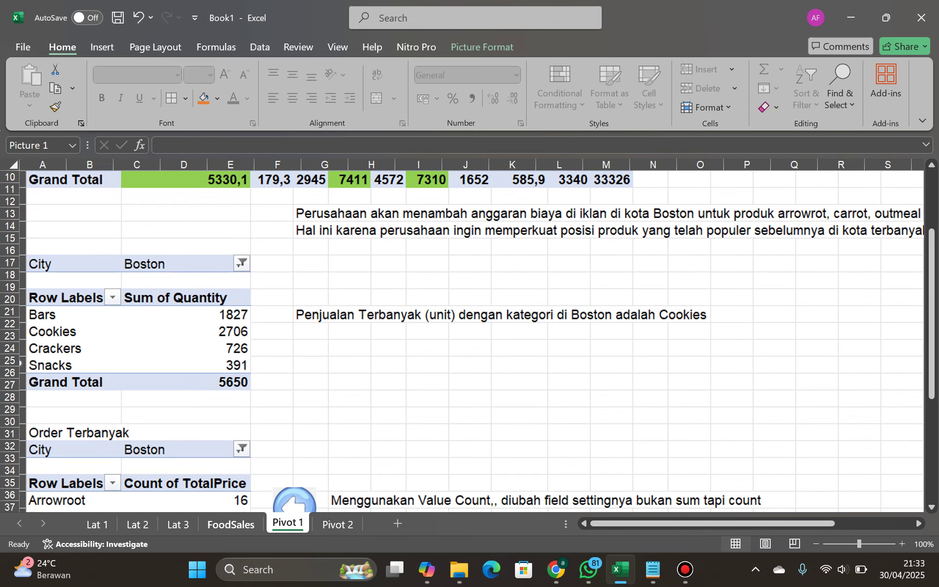
pyautogui.click(230, 523)
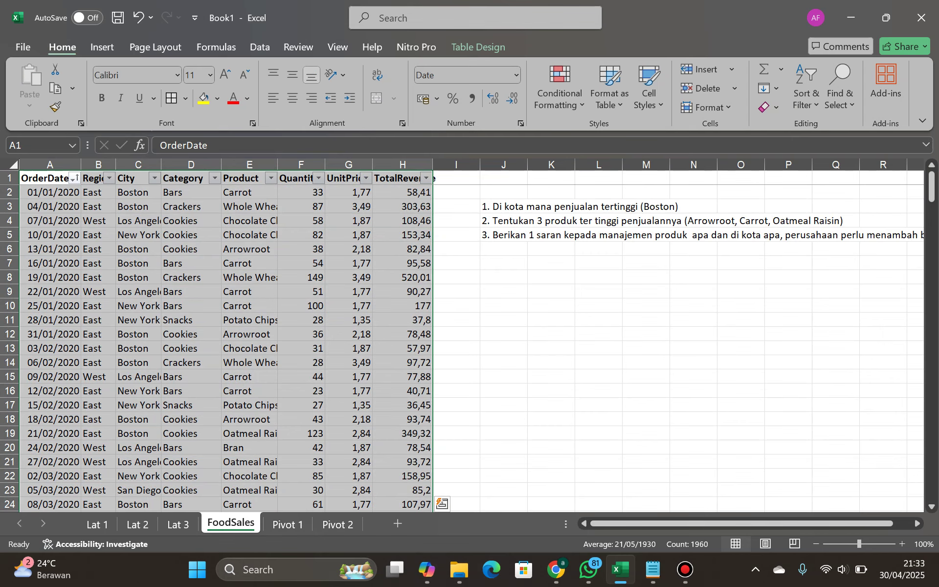
pyautogui.click(102, 47)
pyautogui.click(36, 83)
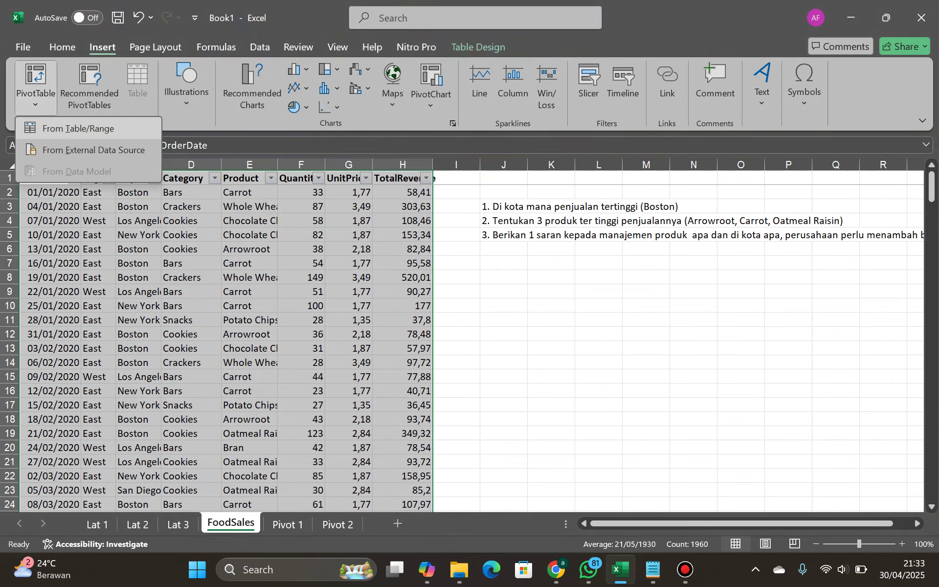
pyautogui.click(79, 128)
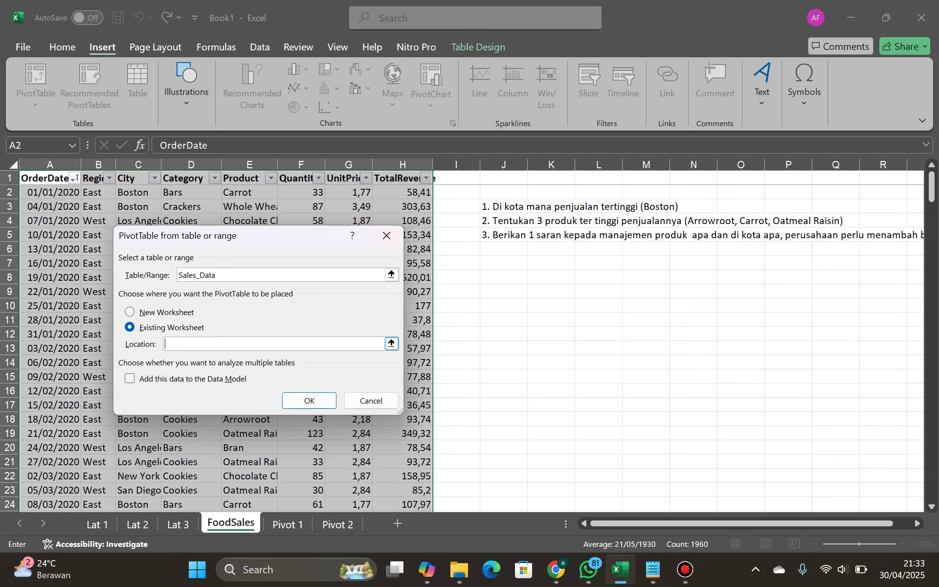
pyautogui.click(391, 343)
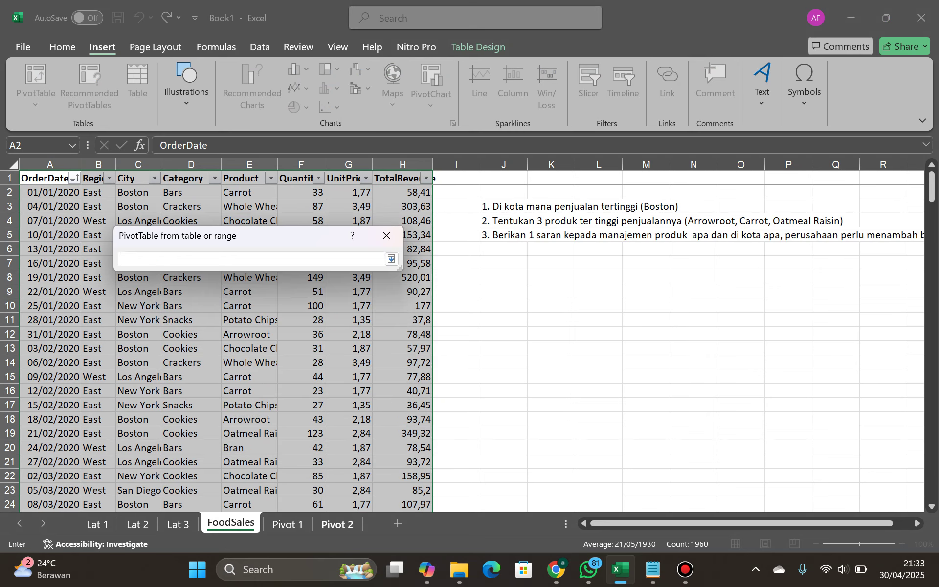
pyautogui.click(337, 524)
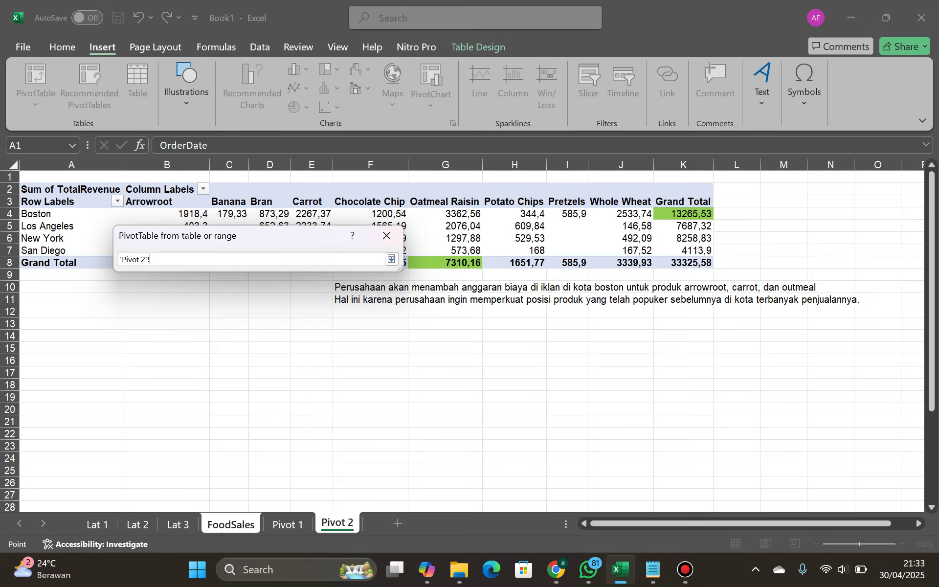
pyautogui.click(72, 336)
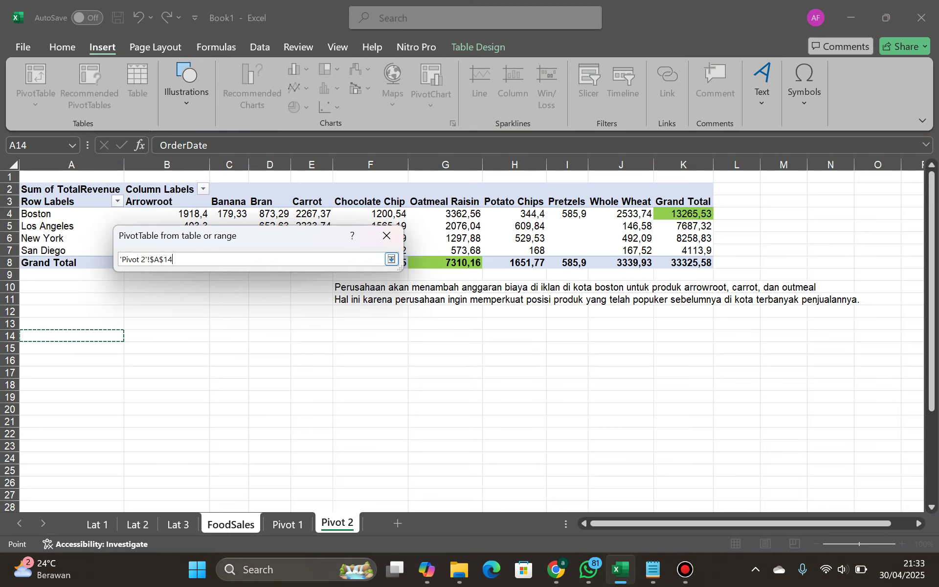
pyautogui.click(391, 258)
pyautogui.click(308, 400)
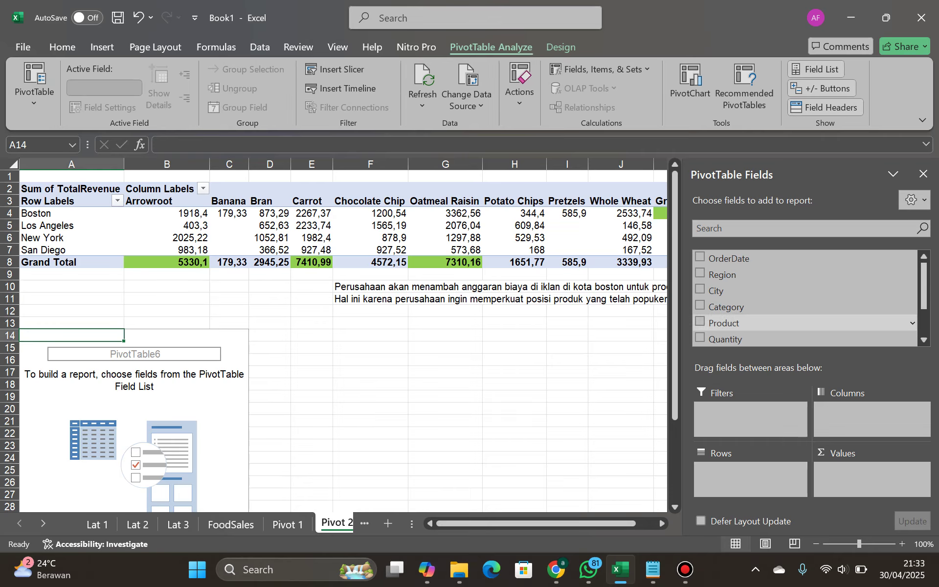
# Set up the new pivot table at A14 on Pivot 2 with Category as rows and City as the report filter.
pyautogui.click(700, 322)
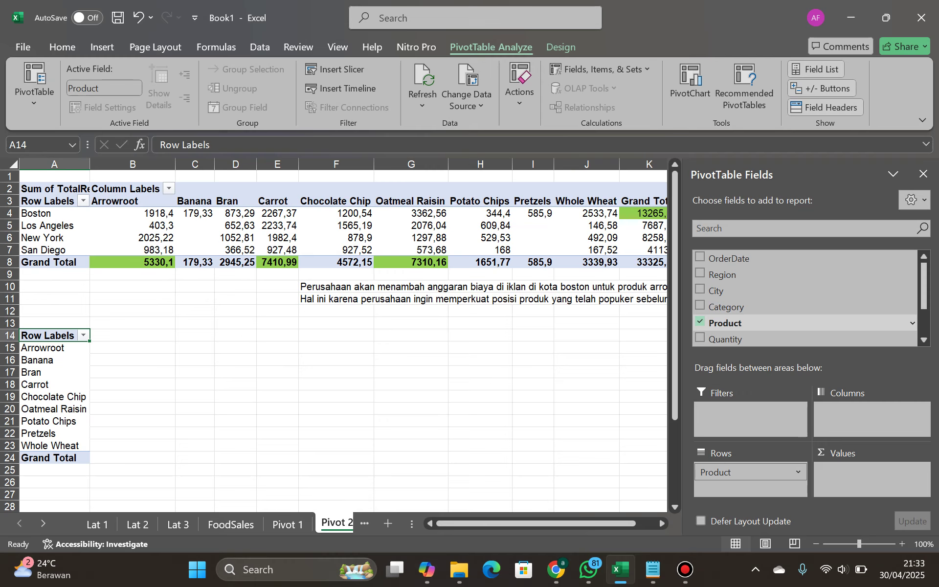
pyautogui.click(700, 322)
pyautogui.click(700, 305)
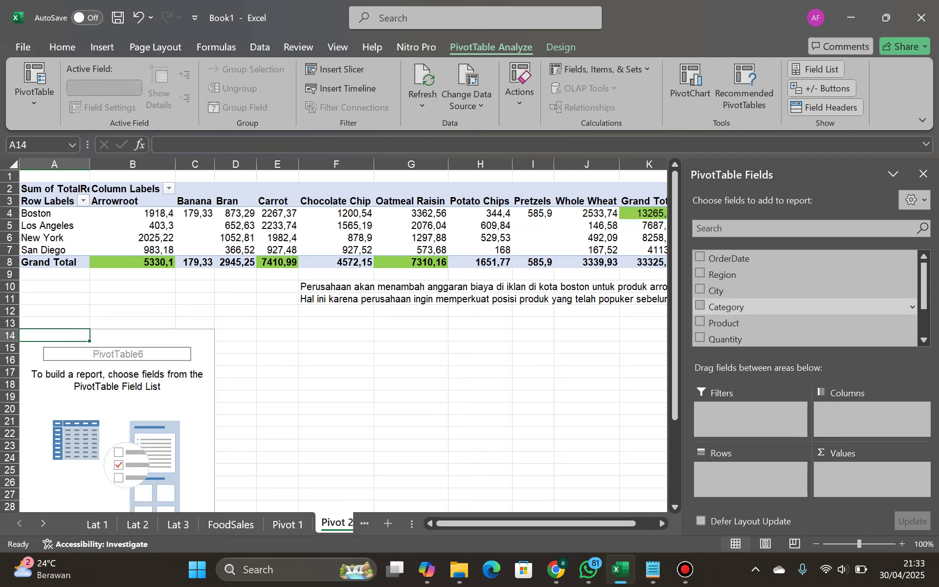
pyautogui.click(700, 289)
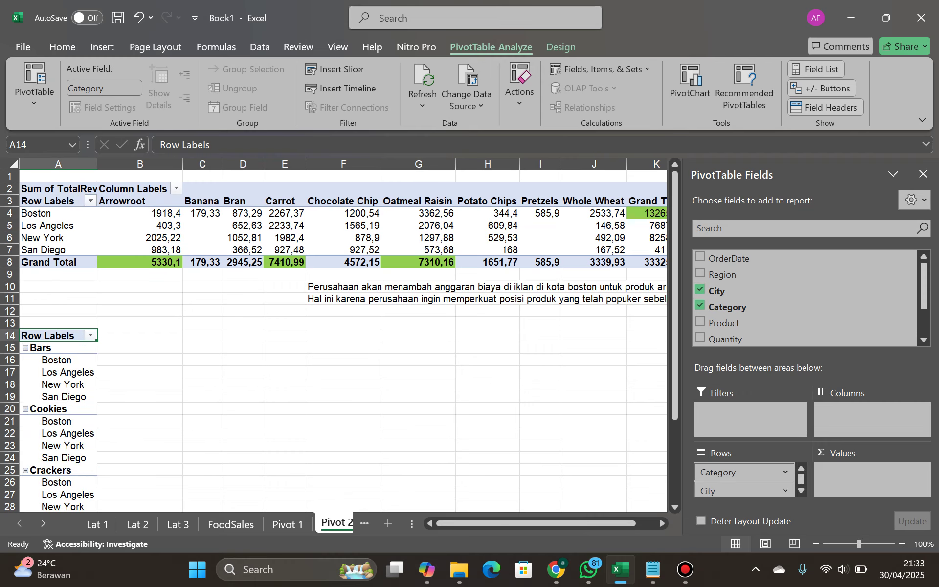
pyautogui.moveTo(743, 490); pyautogui.dragTo(750, 416)
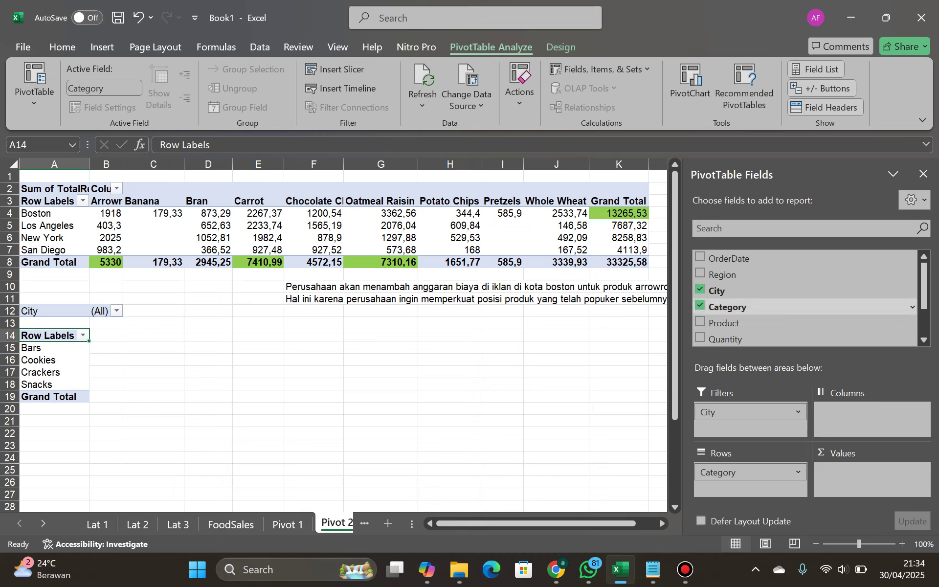
# Check the Pivot 1 example and use Quantity instead of UnitPrice as the summed value of the category pivot table.
pyautogui.scroll(-1, 805, 306)
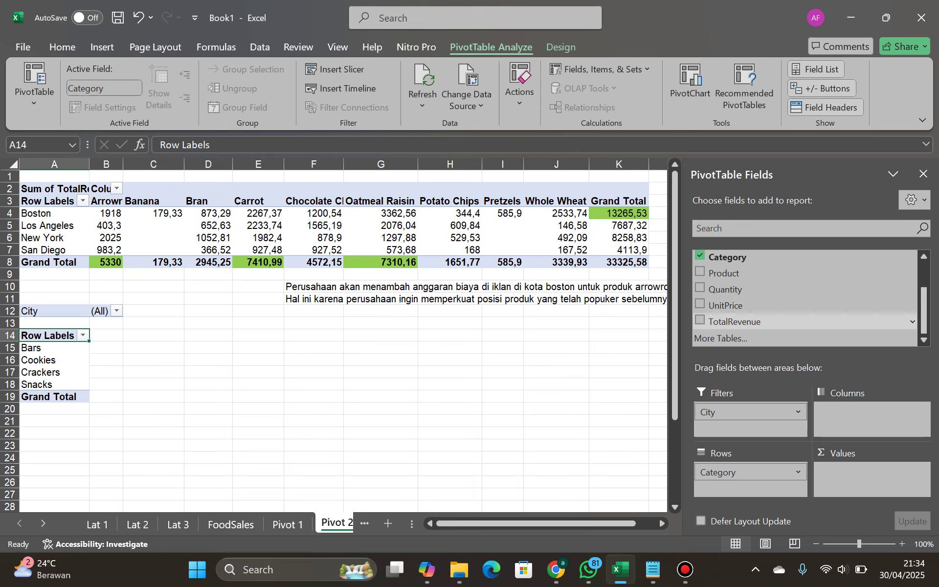
pyautogui.click(700, 304)
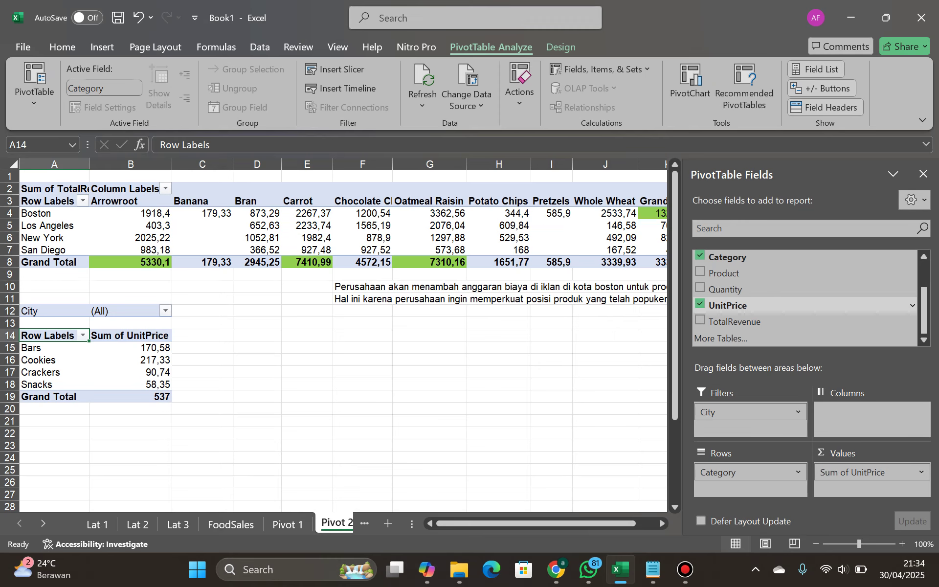
pyautogui.click(287, 524)
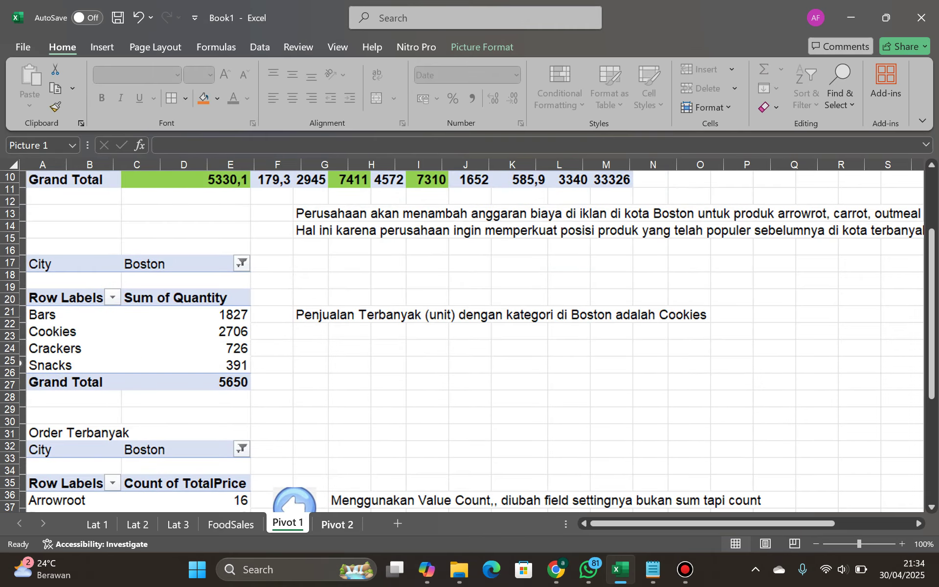
pyautogui.click(337, 524)
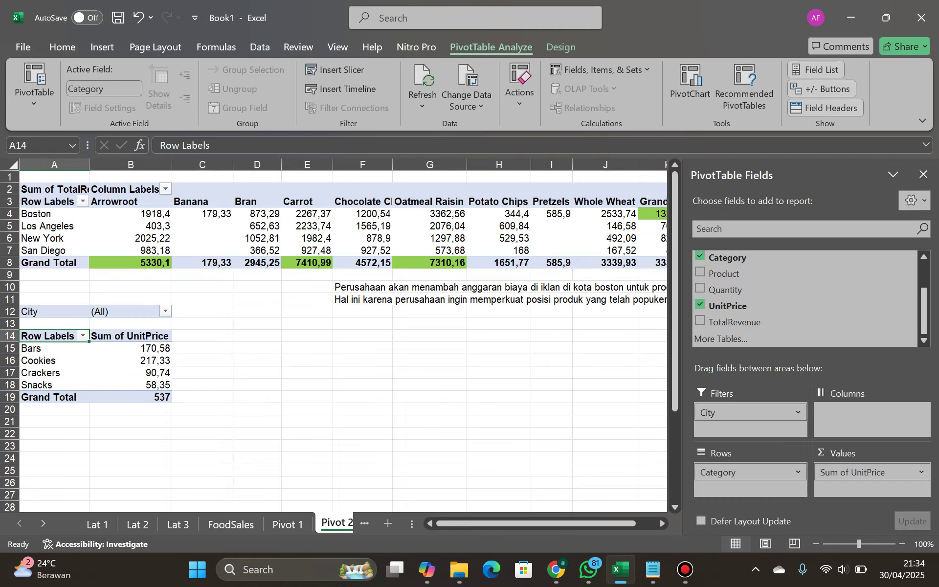
pyautogui.click(699, 289)
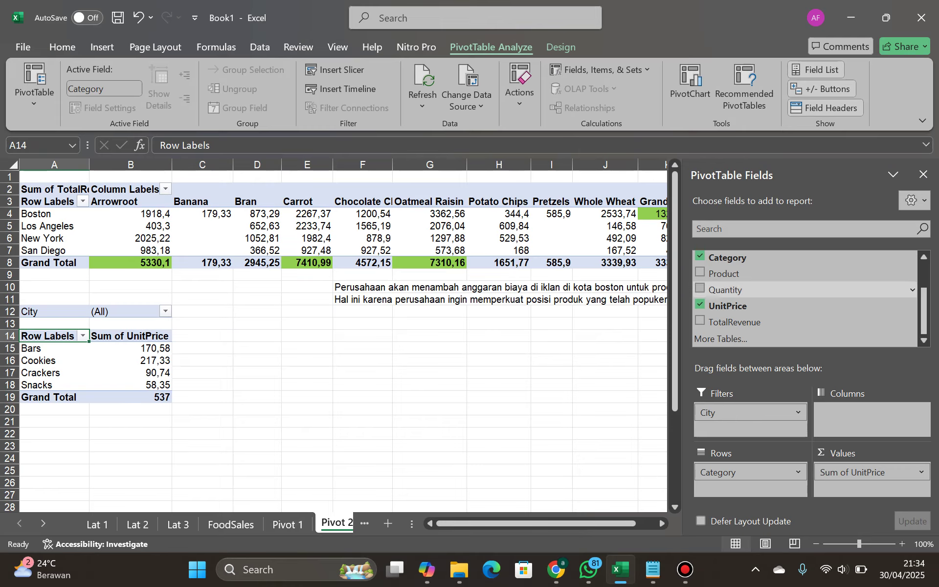
pyautogui.click(699, 306)
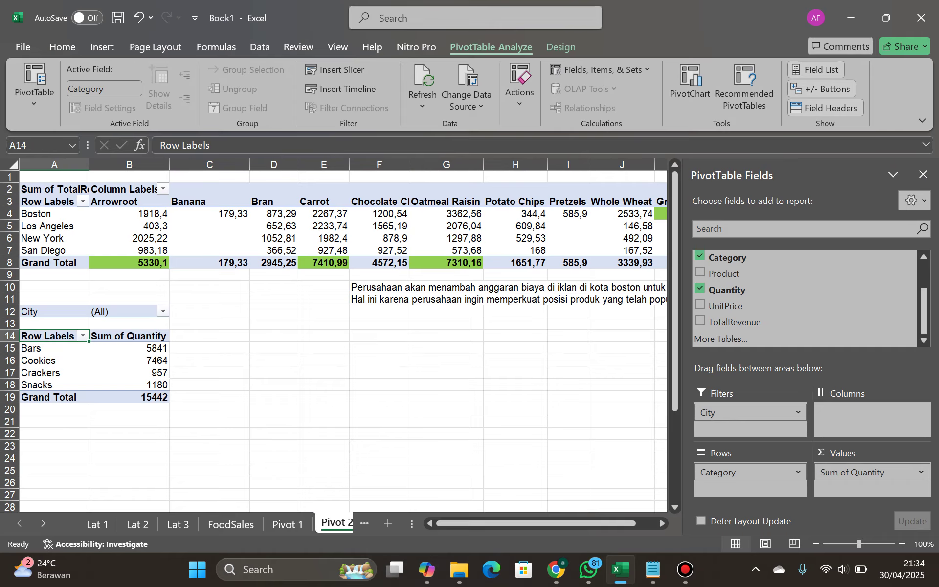
# Filter the category pivot table's City field to Boston.
pyautogui.click(162, 311)
pyautogui.click(155, 285)
pyautogui.click(162, 311)
pyautogui.click(31, 86)
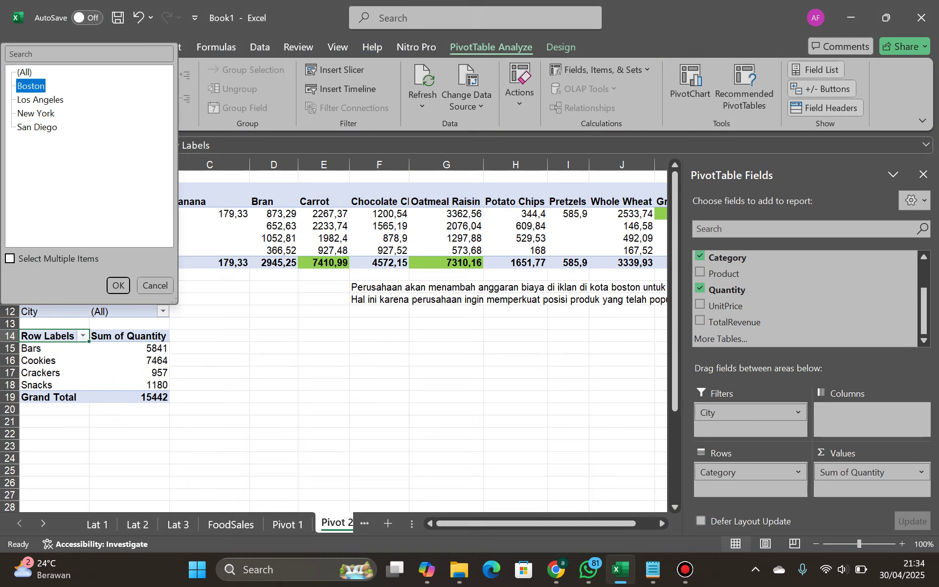
pyautogui.click(118, 285)
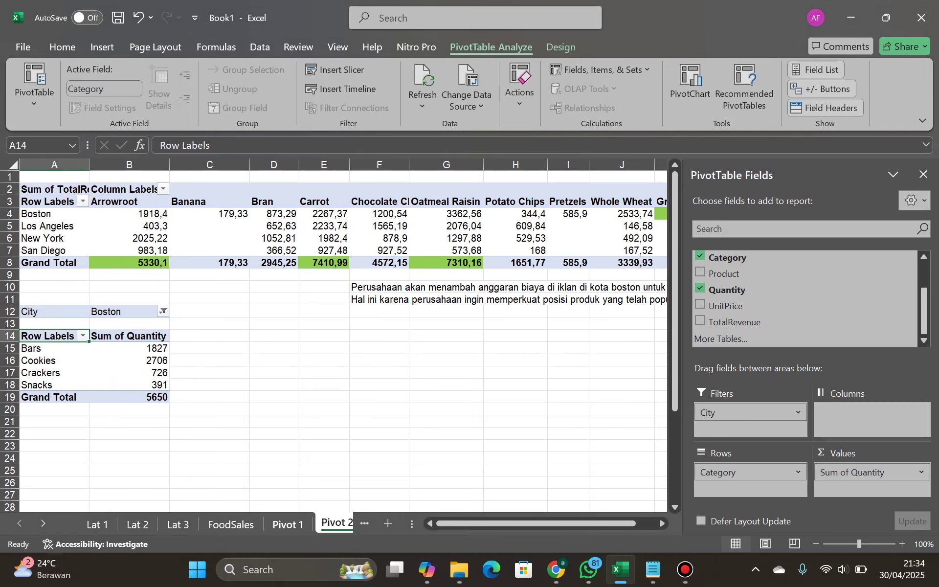
# Show the Pivot 1 example, switch to Notepad and delete the two old recommendation sentences, keeping the example's note readable.
pyautogui.hotkey('ctrl', 'pageup')
pyautogui.hotkey('ctrl', 'pageup')
pyautogui.hotkey('ctrl', 'pagedown')
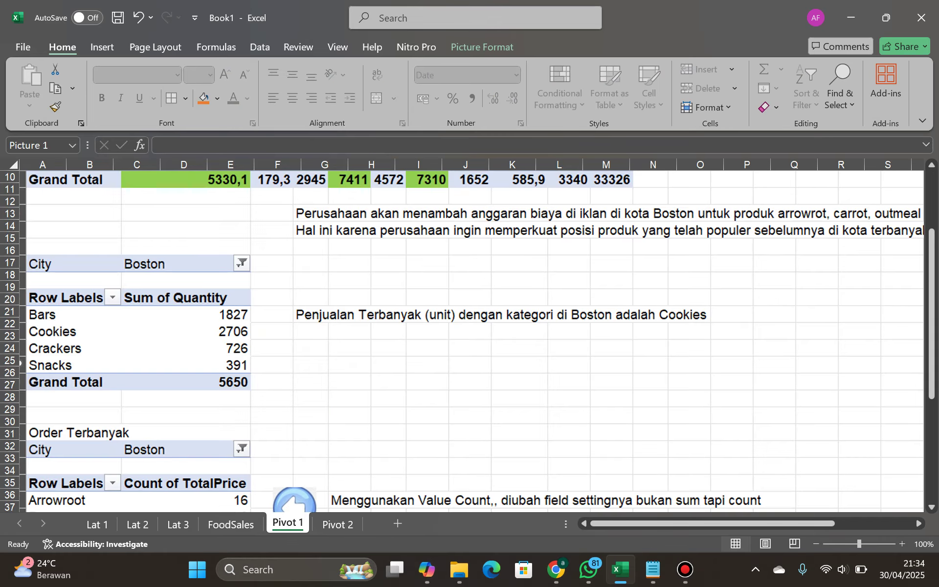
pyautogui.hotkey('alt', 'Tab')
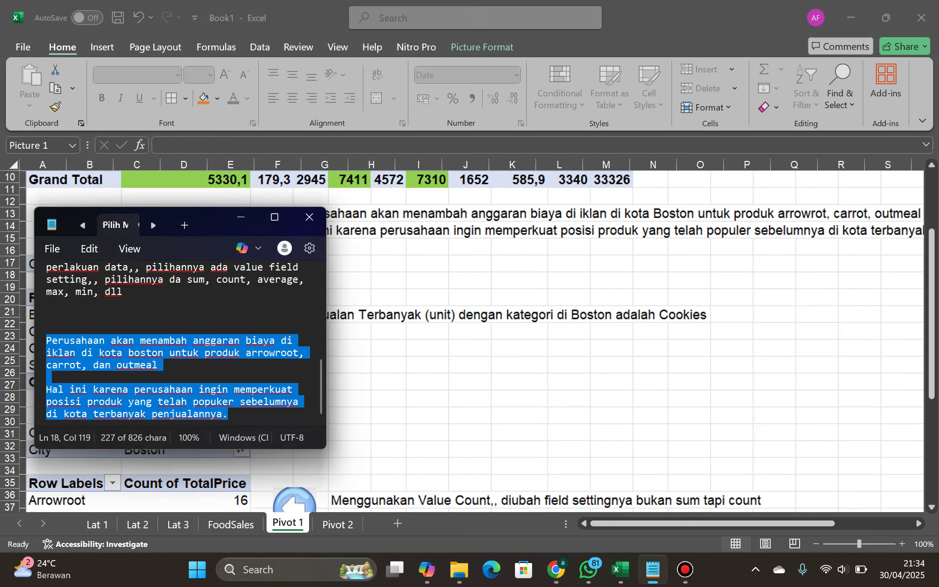
pyautogui.press('BackSpace')
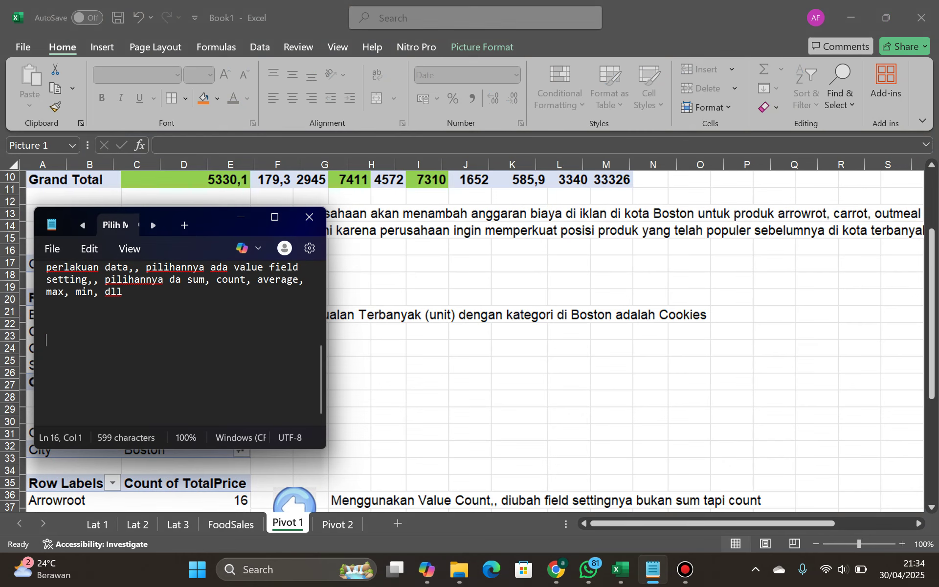
pyautogui.moveTo(202, 221); pyautogui.dragTo(728, 256)
# Write the sentence "Penjualan Terbanyak (unit) dengan kategori di Boston adalah Cookies" in Notepad.
pyautogui.write('Pe')
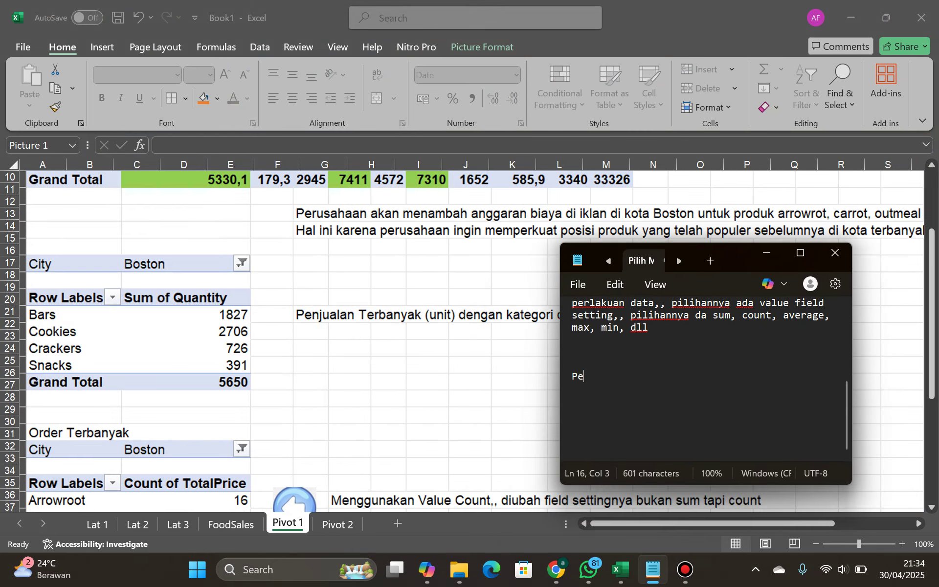
pyautogui.write('njualan Ter')
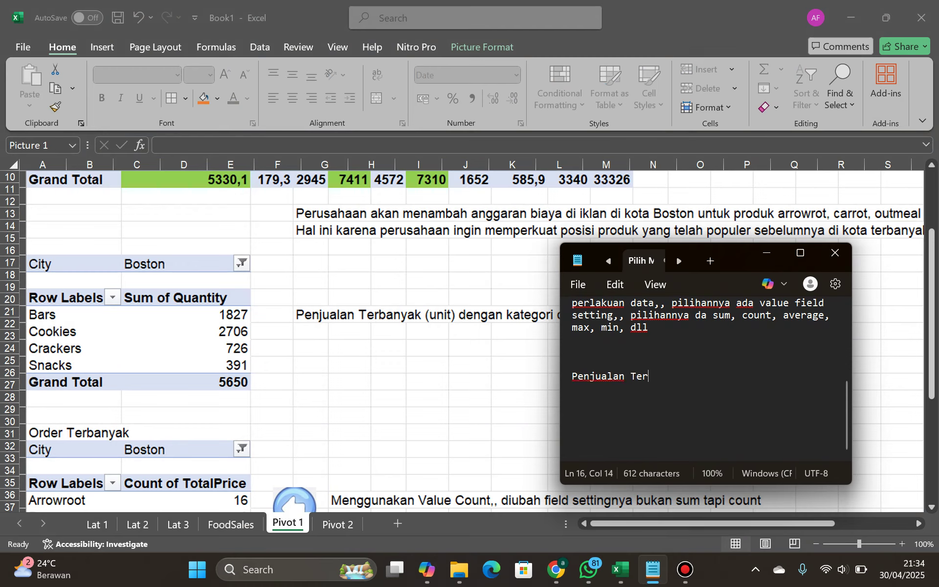
pyautogui.write('banyak (unit')
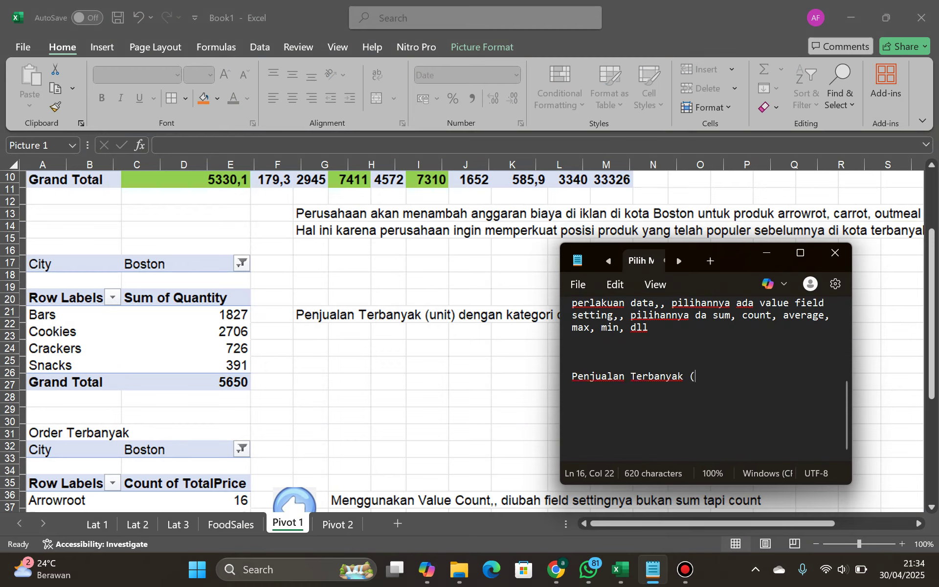
pyautogui.press('BackSpace')
pyautogui.press('BackSpace')
pyautogui.press('BackSpace')
pyautogui.write('nit)')
pyautogui.moveTo(676, 255); pyautogui.dragTo(168, 246)
pyautogui.write('denga')
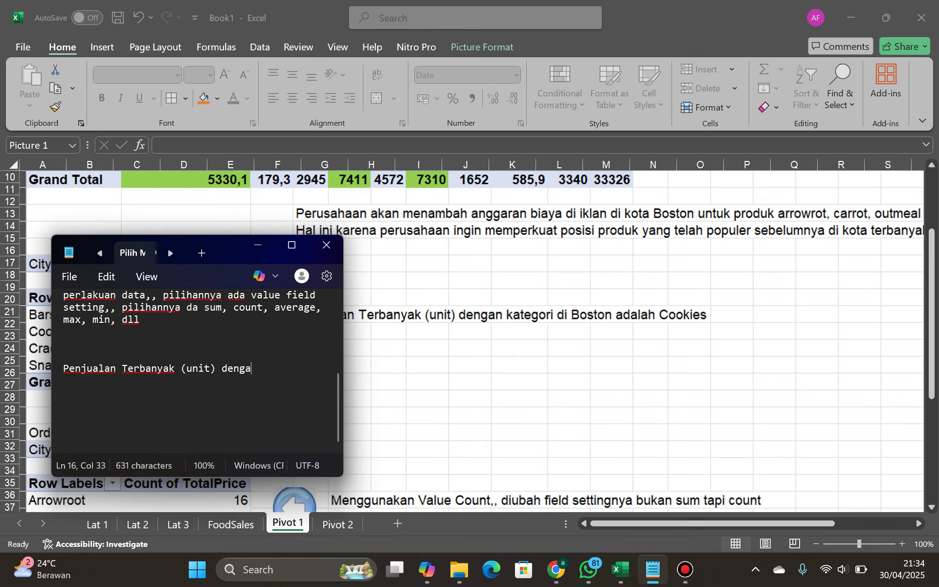
pyautogui.write('n kategori ')
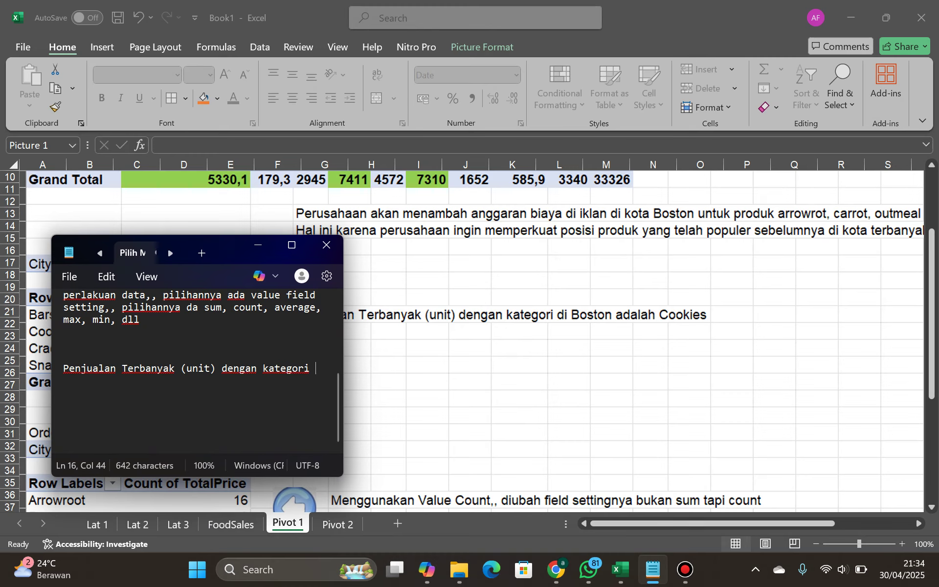
pyautogui.write('di Boston')
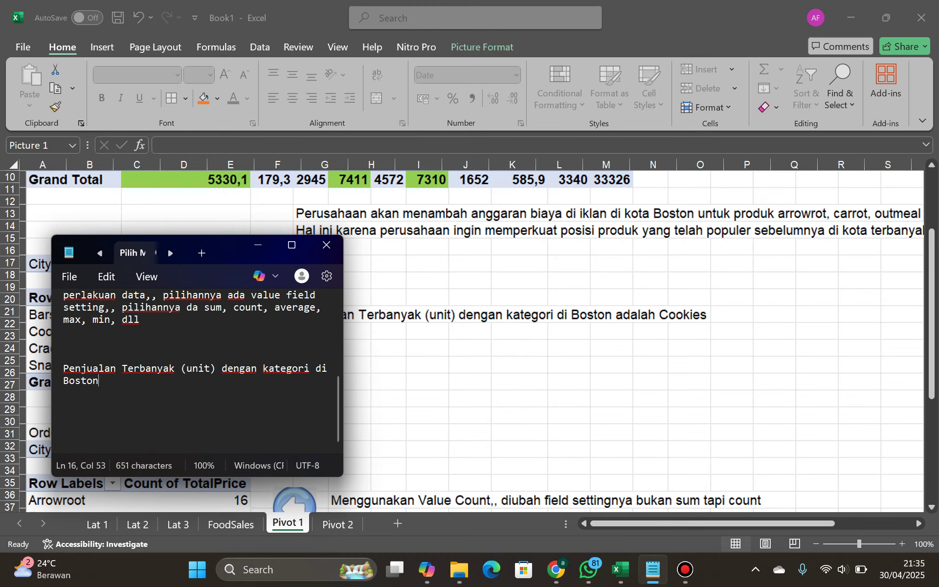
pyautogui.write(' adalah C')
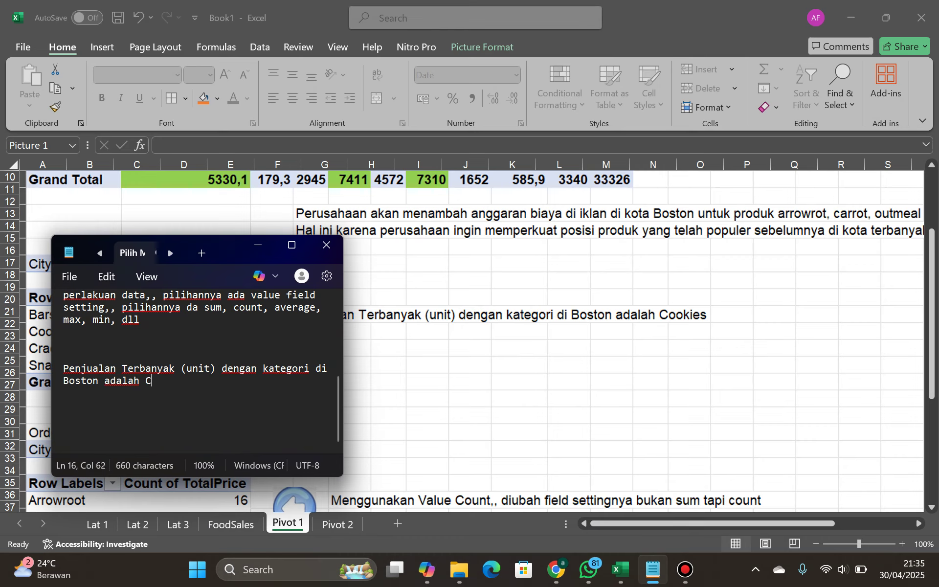
pyautogui.write('ookies')
# Copy the Penjualan Terbanyak sentence from Notepad and paste it into Excel on the Pivot 2 sheet at cell D15.
pyautogui.press('Home')
pyautogui.hotkey('shift', 'End')
pyautogui.hotkey('ctrl', 'c')
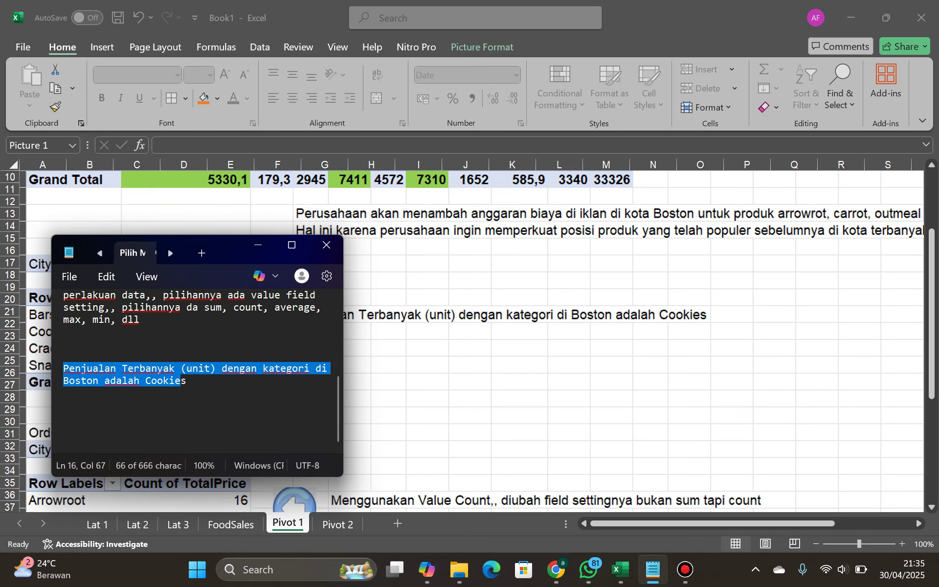
pyautogui.hotkey('alt', 'Tab')
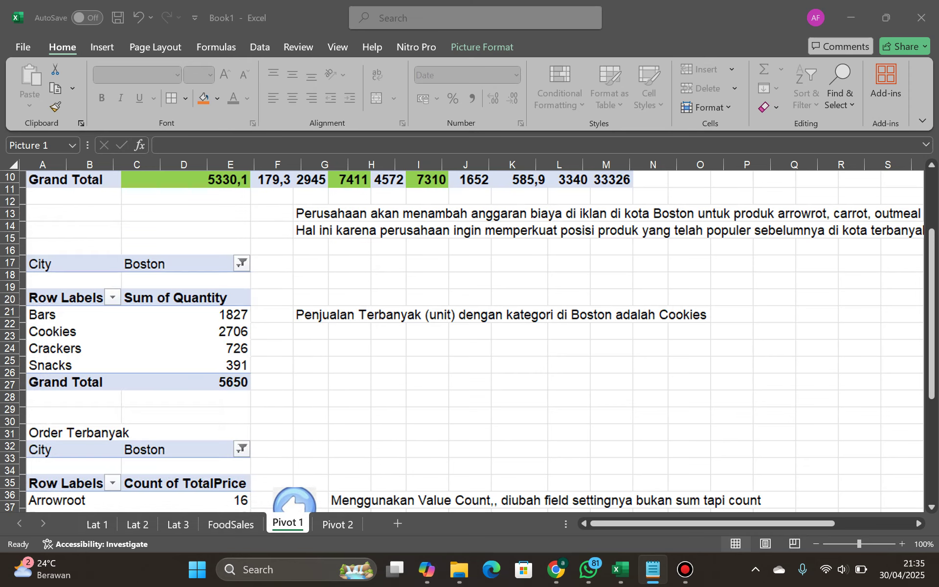
pyautogui.hotkey('ctrl', 'pagedown')
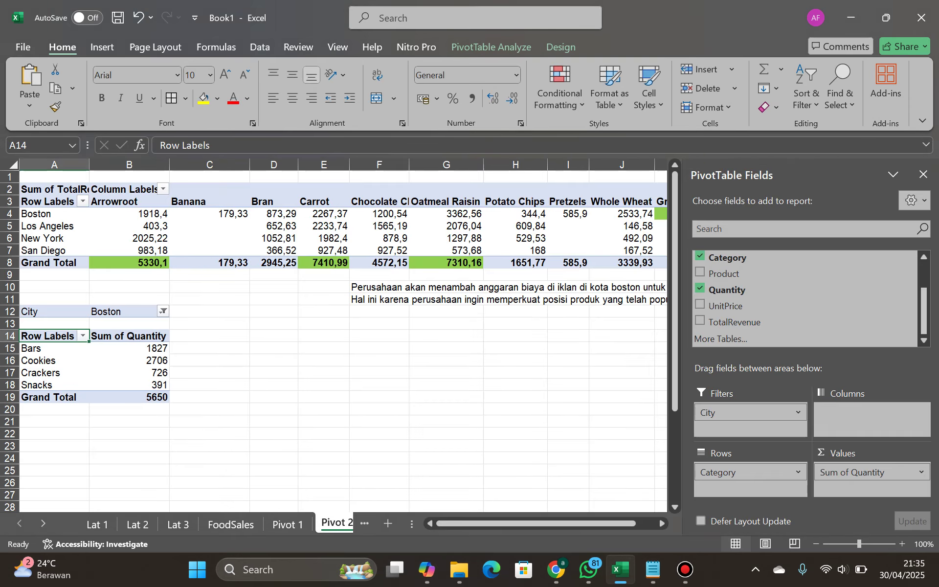
pyautogui.click(274, 348)
pyautogui.hotkey('ctrl', 'v')
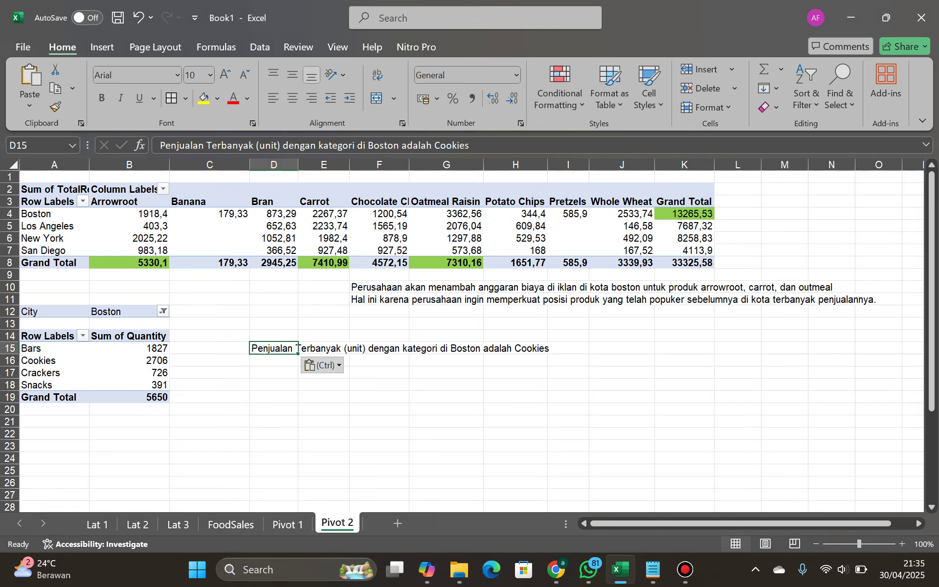
# Check the next example on Pivot 1 and enter the heading "Order Terbanyak" in cell A22 of Pivot 2.
pyautogui.click(54, 445)
pyautogui.click(54, 433)
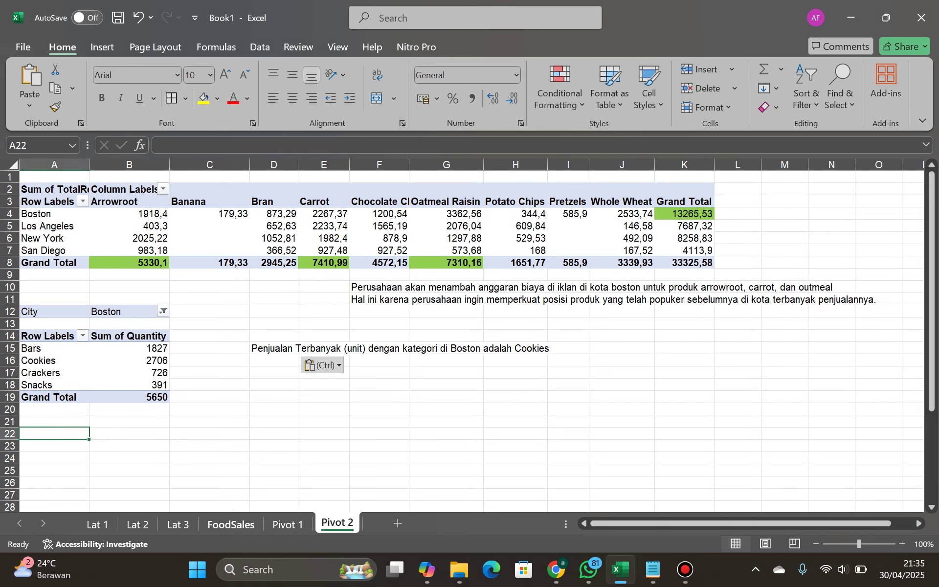
pyautogui.hotkey('ctrl', 'pageup')
pyautogui.hotkey('ctrl', 'pageup')
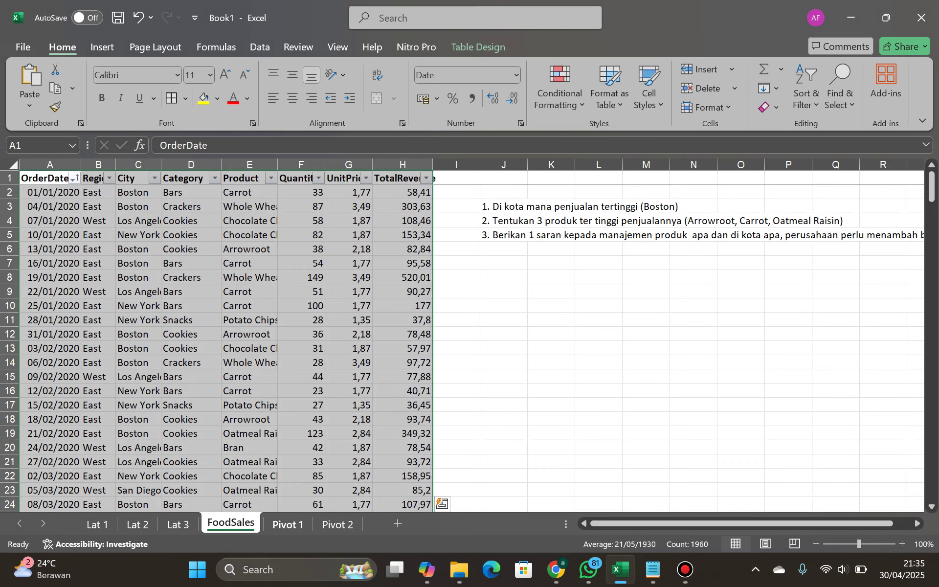
pyautogui.hotkey('ctrl', 'pagedown')
pyautogui.scroll(-6, 470, 342)
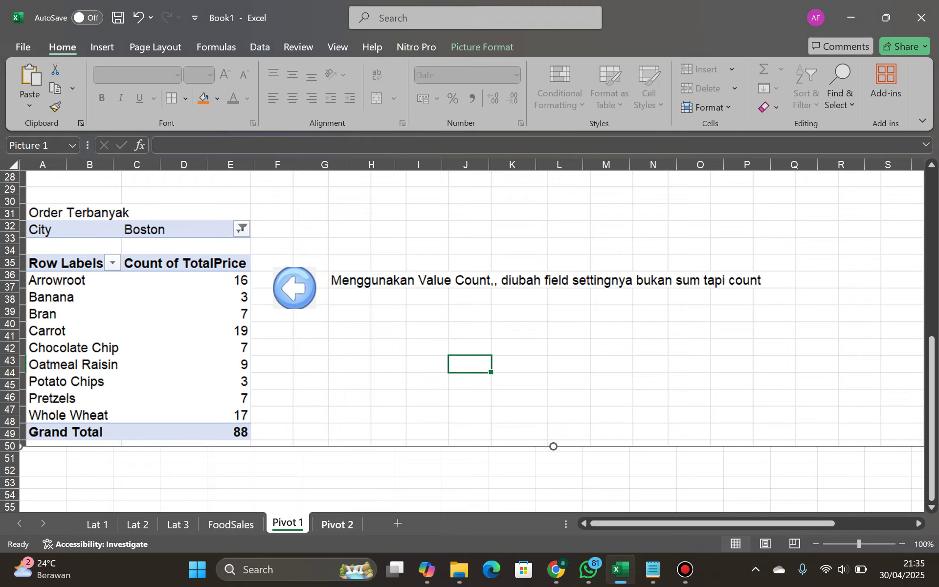
pyautogui.click(337, 523)
pyautogui.write('Order Te')
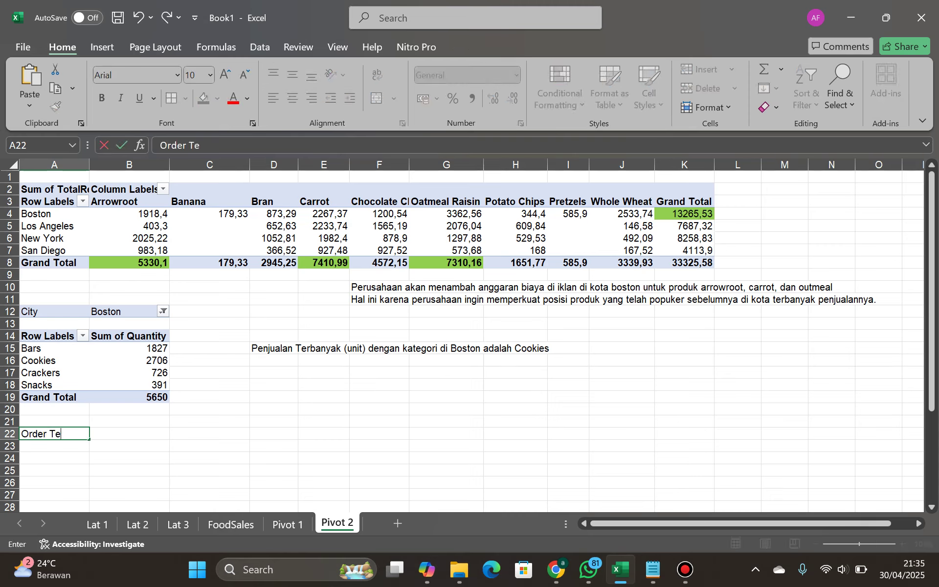
pyautogui.write('rbanyak')
pyautogui.press('Return')
pyautogui.press('Return')
pyautogui.press('Return')
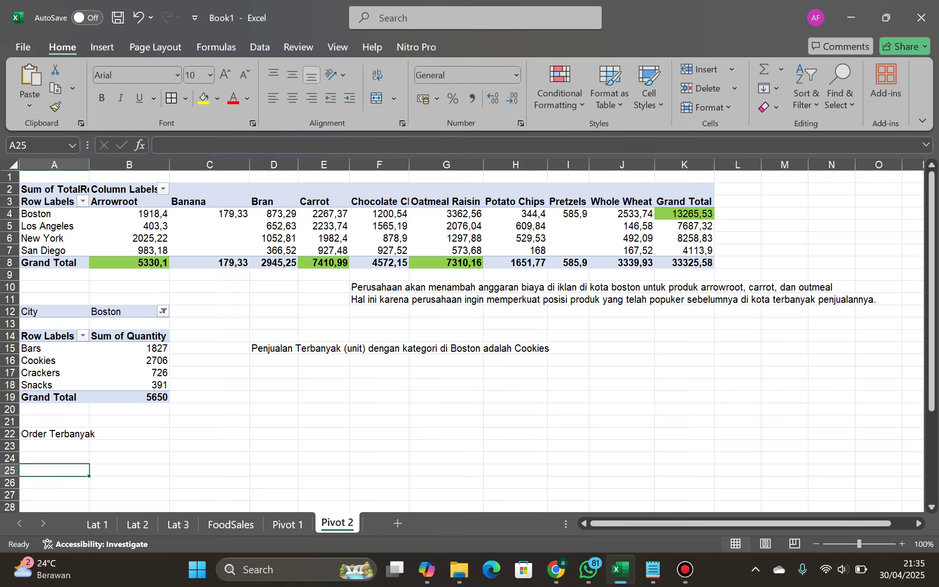
# Insert a PivotTable from the Sales_Data table on FoodSales, placed on the existing Pivot 2 sheet at cell A26.
pyautogui.click(287, 525)
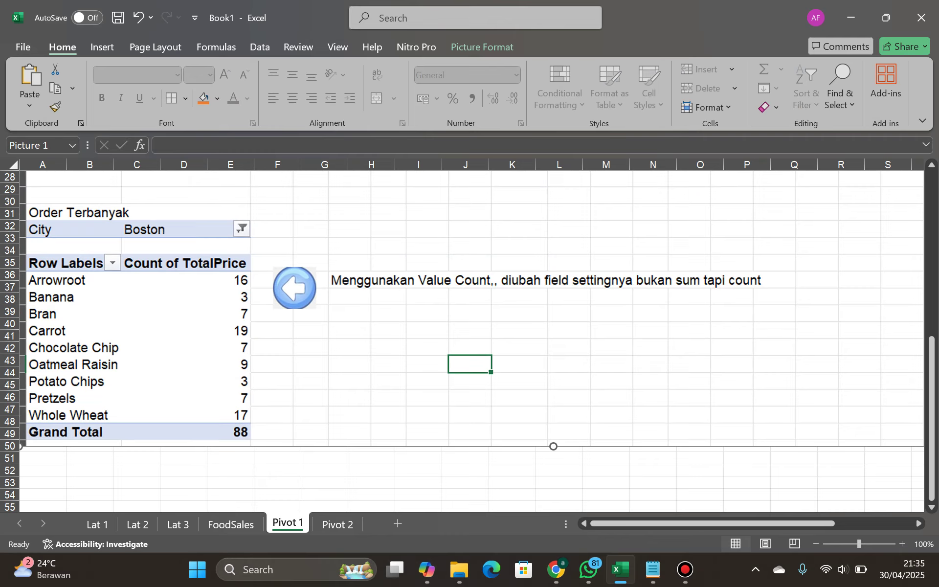
pyautogui.hotkey('ctrl', 'pageup')
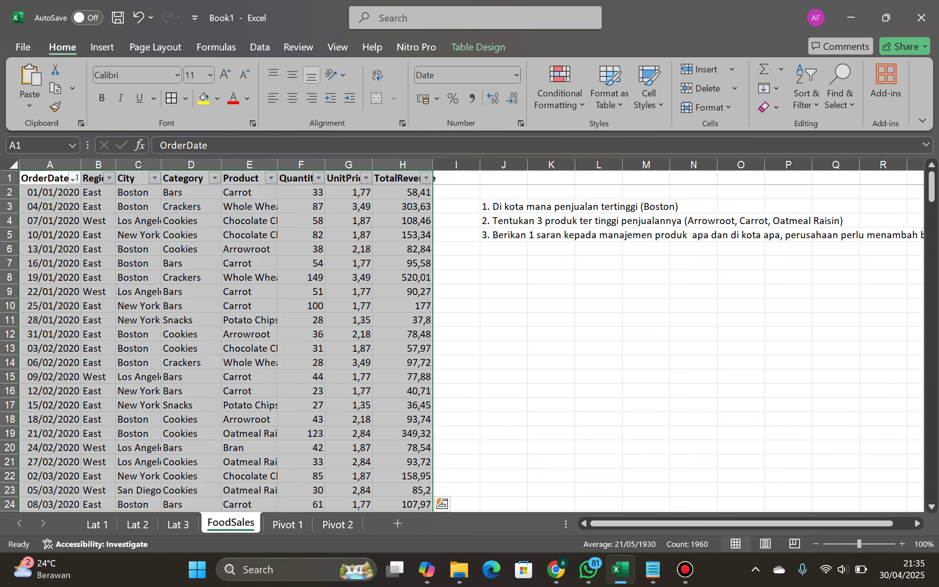
pyautogui.click(103, 47)
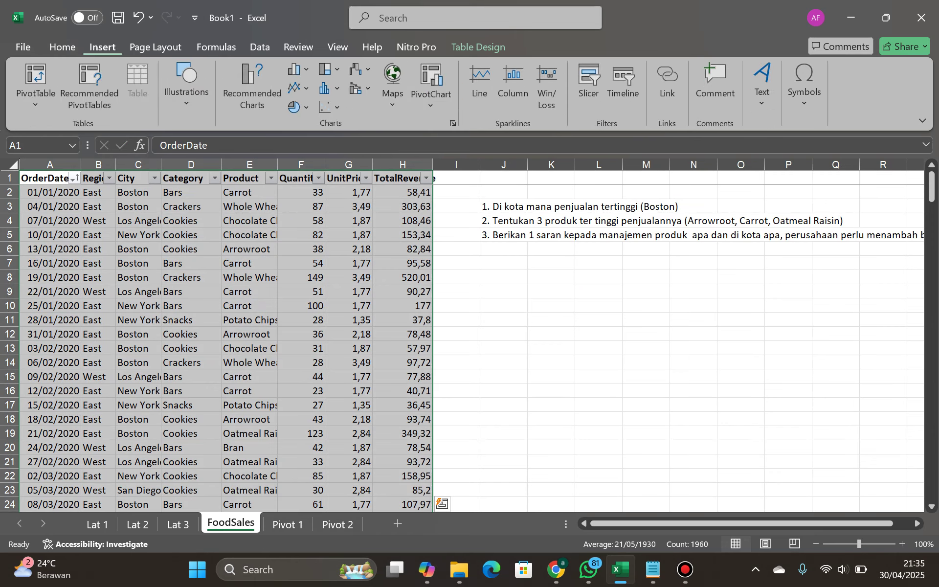
pyautogui.click(35, 100)
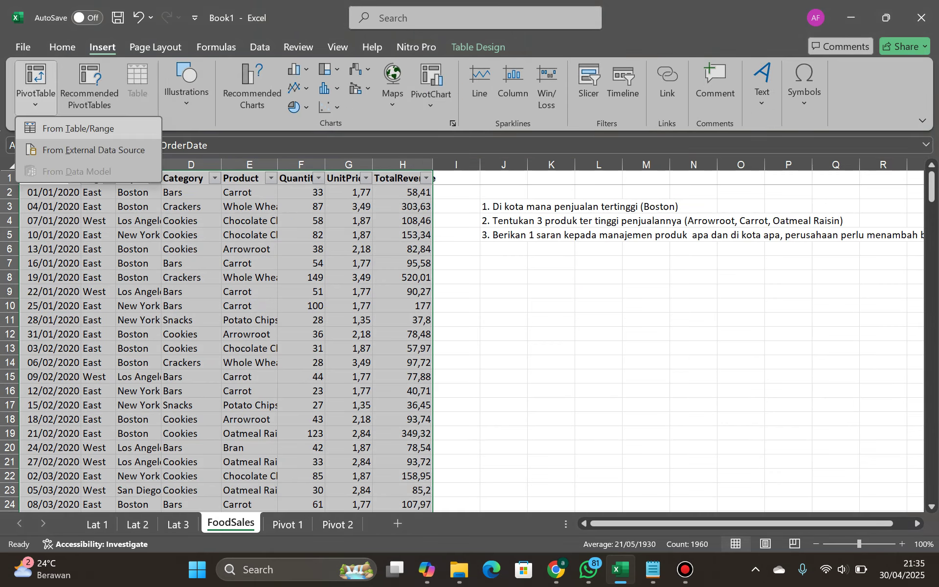
pyautogui.click(78, 128)
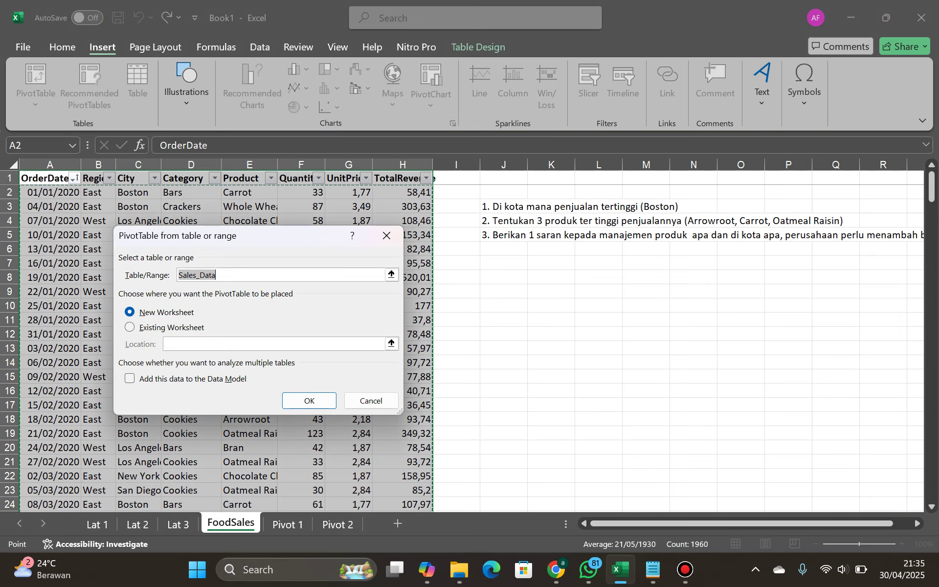
pyautogui.hotkey('alt', 'e')
pyautogui.click(274, 344)
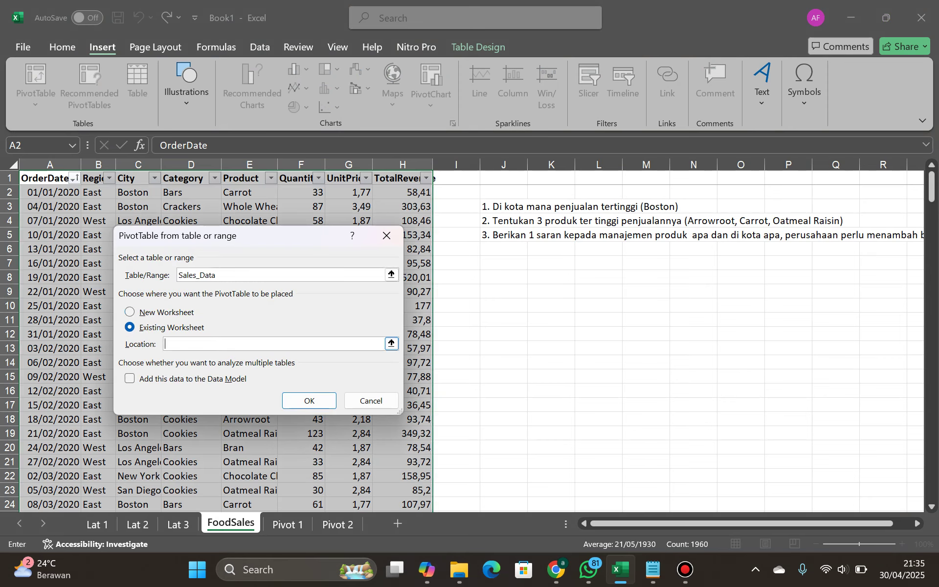
pyautogui.click(391, 343)
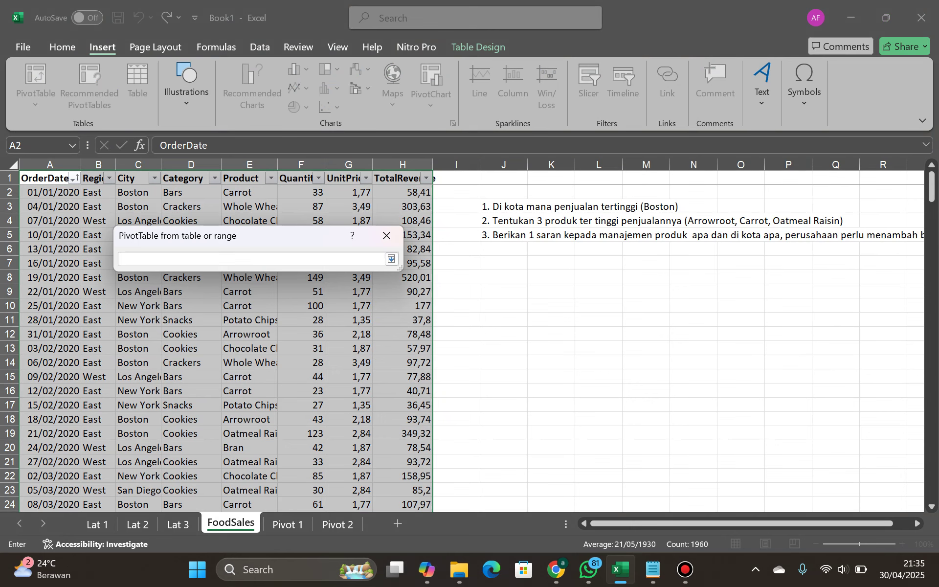
pyautogui.click(338, 523)
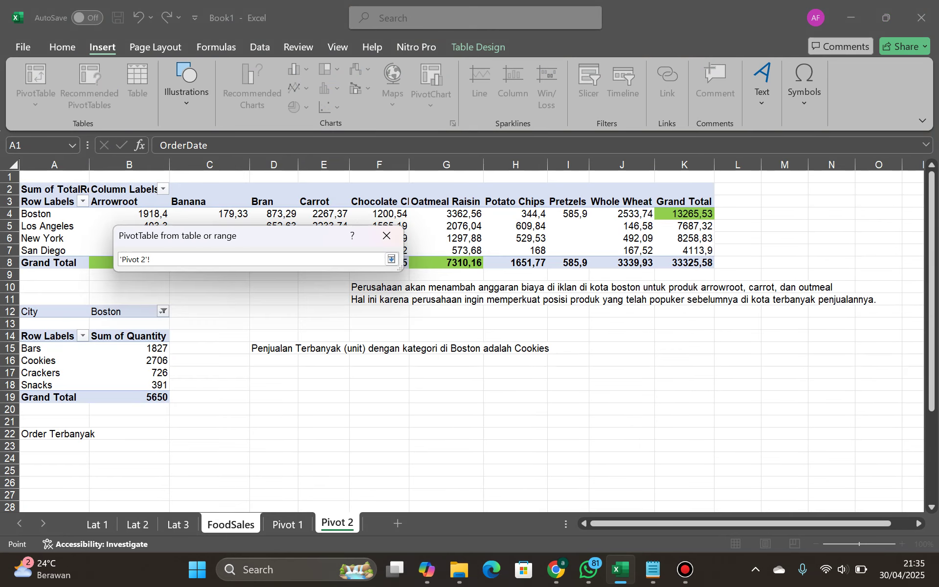
pyautogui.click(54, 482)
pyautogui.click(54, 470)
pyautogui.click(54, 482)
pyautogui.click(391, 259)
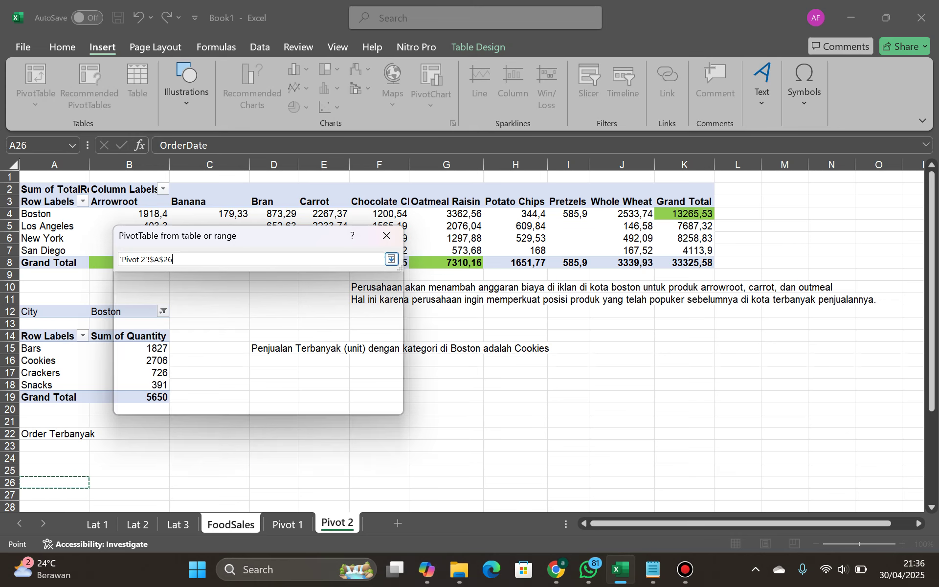
pyautogui.press('Return')
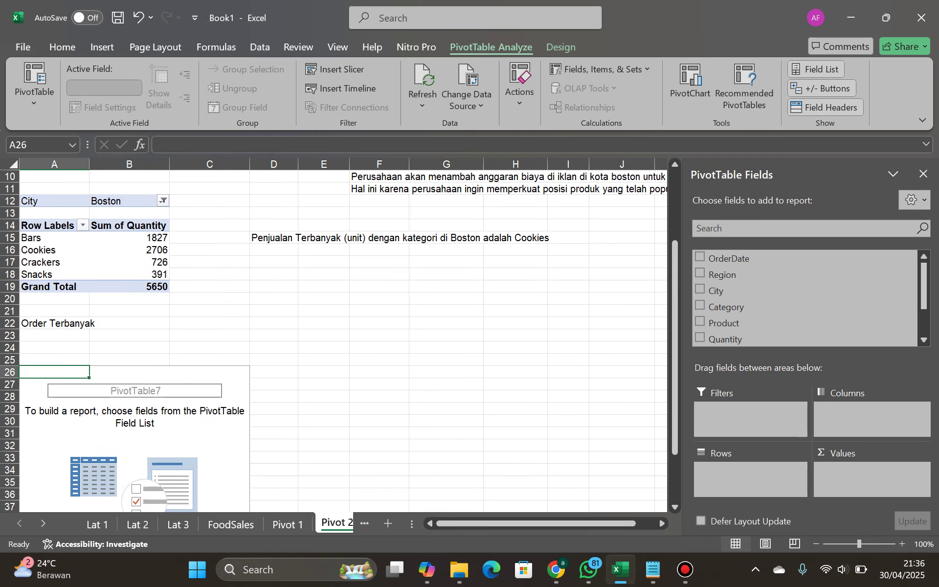
# Check the Order Terbanyak example on Pivot 1, then add Product as rows and TotalRevenue as values in the new pivot table on Pivot 2.
pyautogui.click(288, 524)
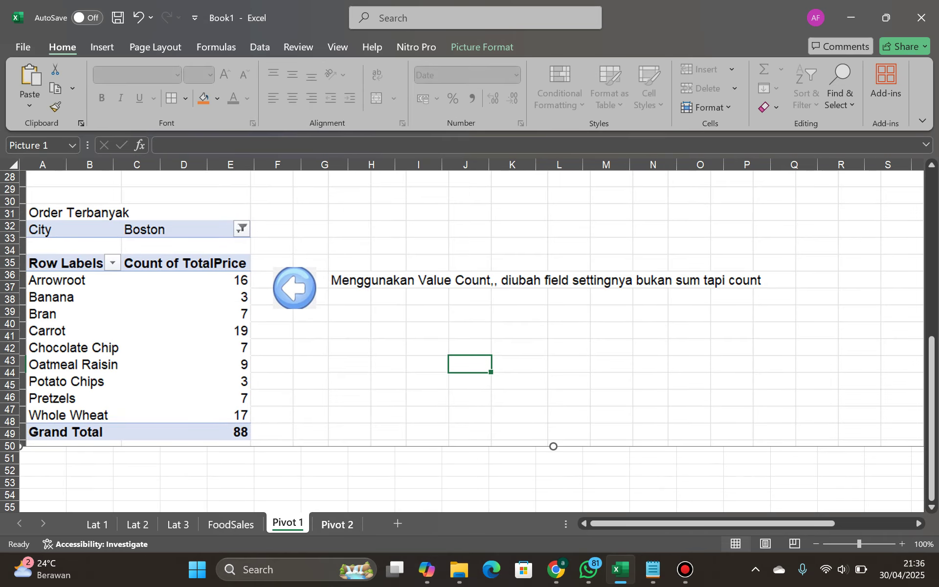
pyautogui.hotkey('ctrl', 'pagedown')
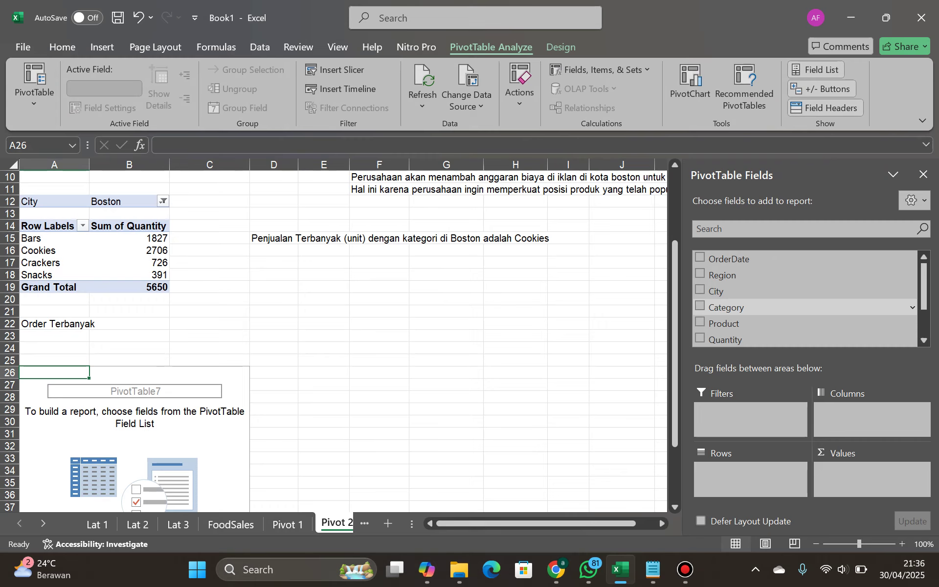
pyautogui.click(699, 322)
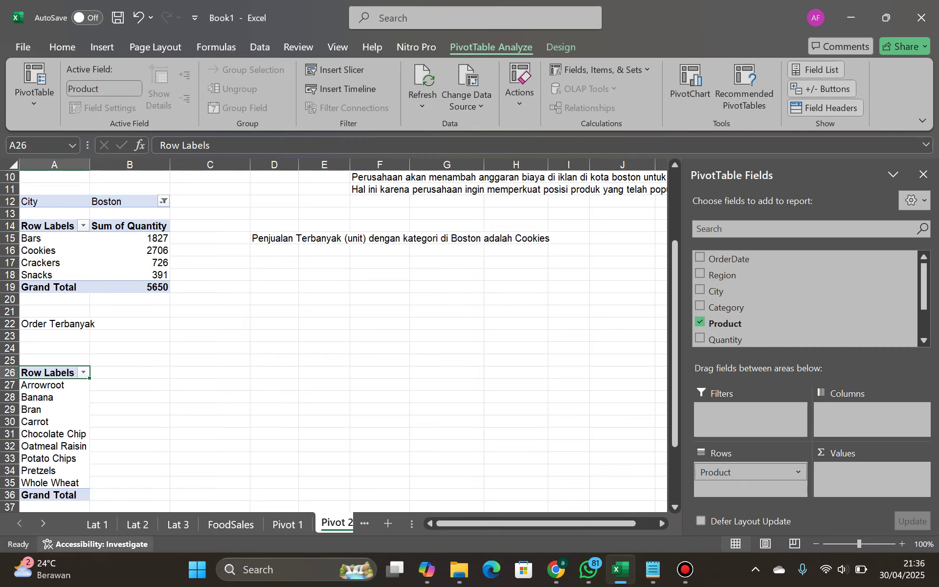
pyautogui.scroll(-2, 699, 322)
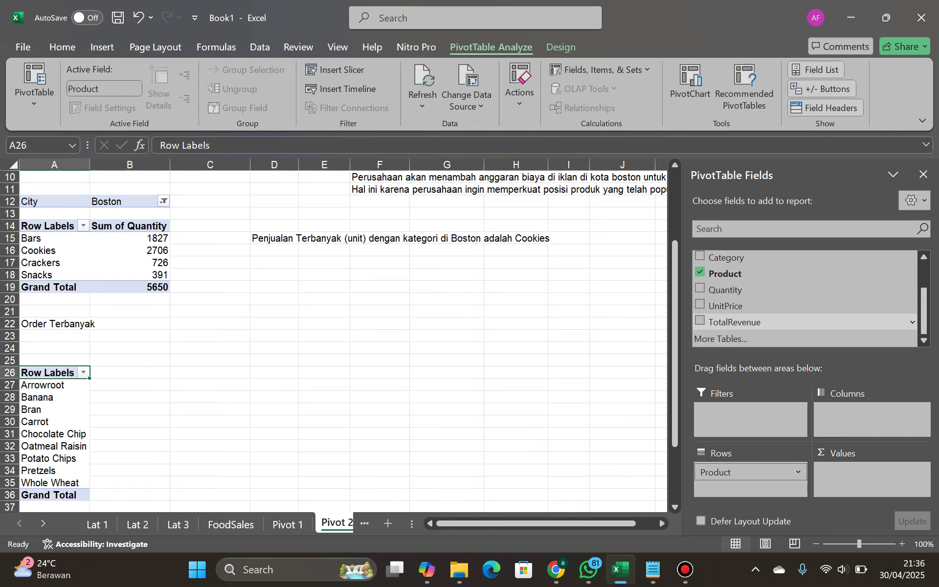
pyautogui.click(700, 321)
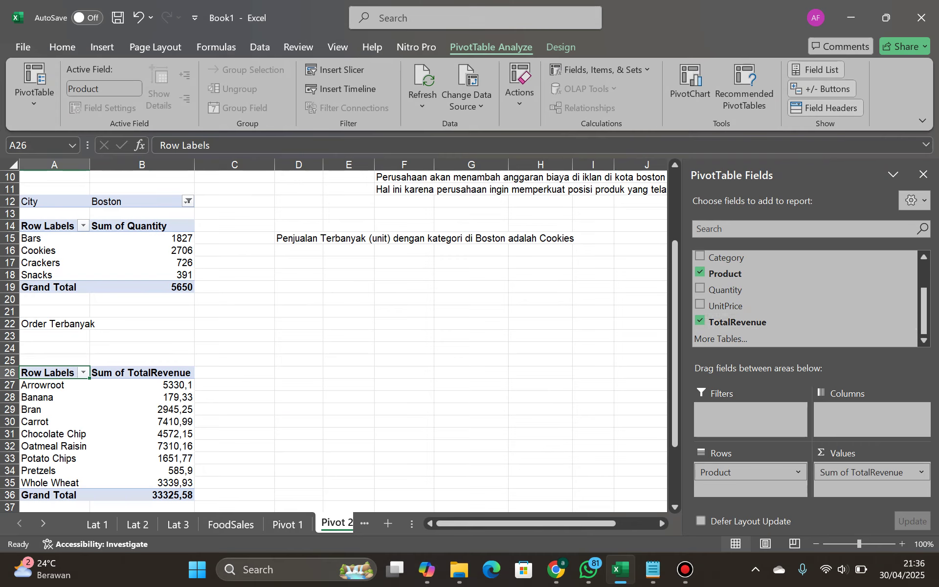
# Change the TotalRevenue value field in the Order Terbanyak pivot table to summarize by Count.
pyautogui.moveTo(142, 385); pyautogui.dragTo(142, 458)
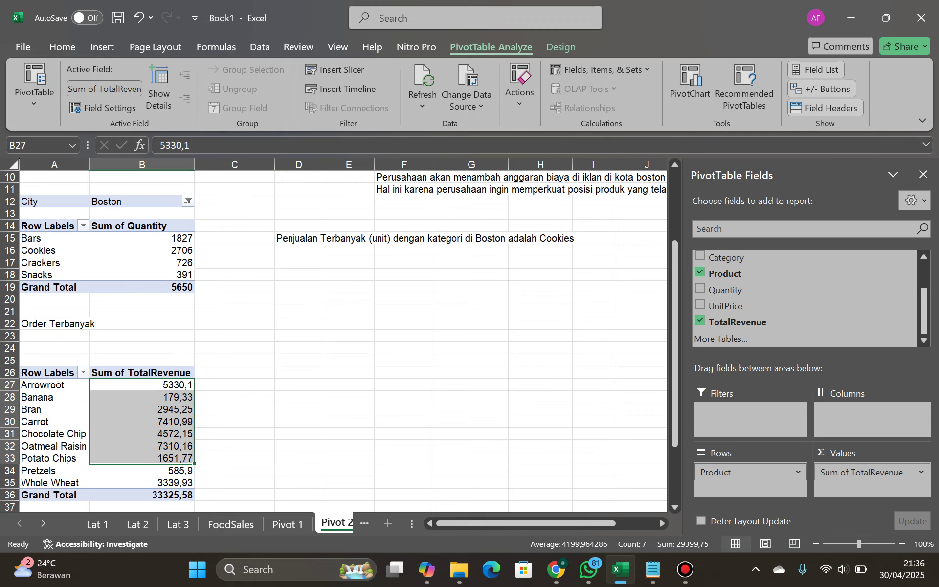
pyautogui.click(921, 472)
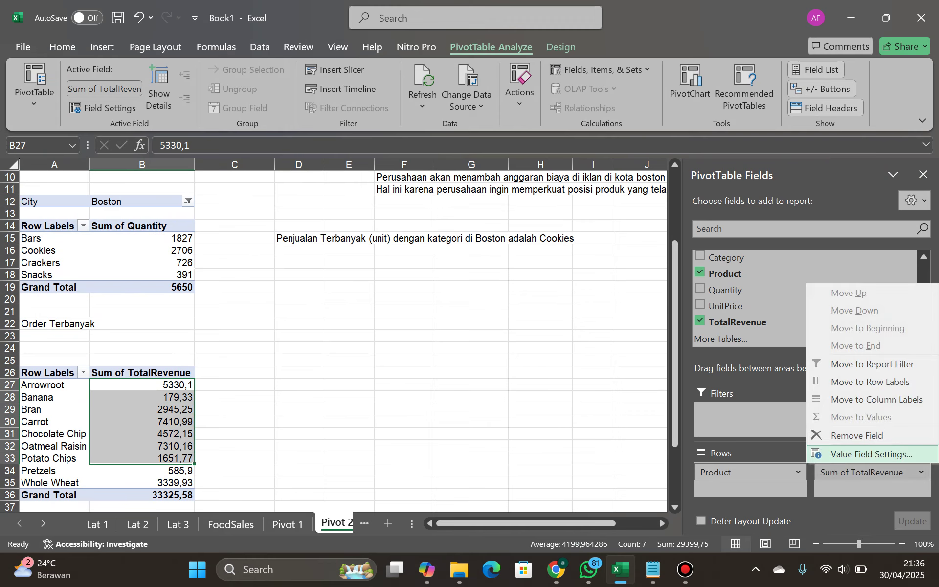
pyautogui.click(870, 454)
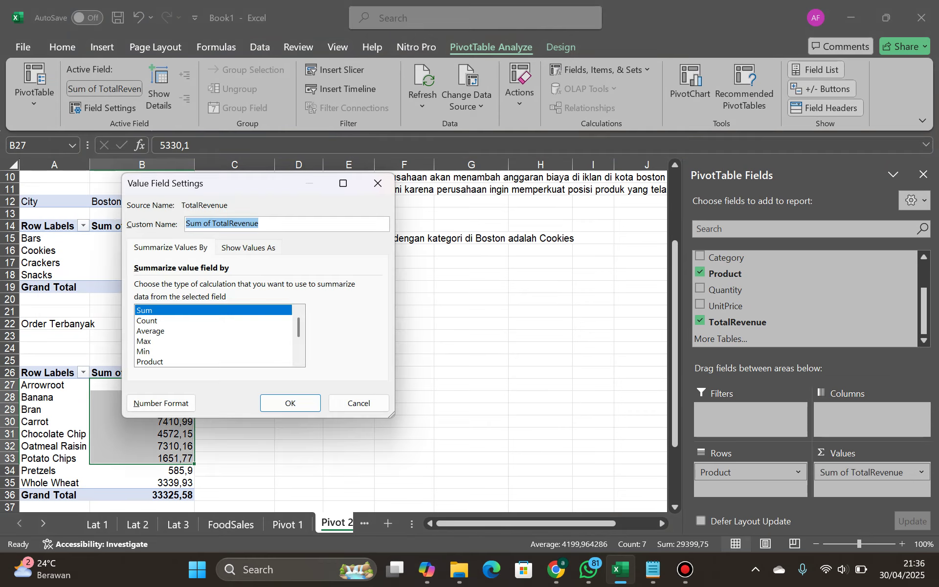
pyautogui.click(147, 320)
pyautogui.click(290, 403)
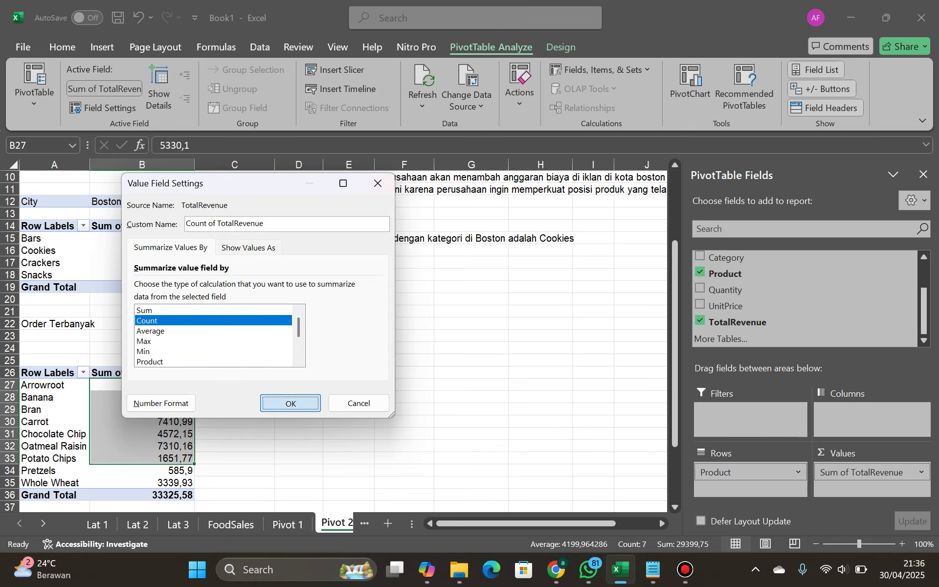
pyautogui.click(306, 397)
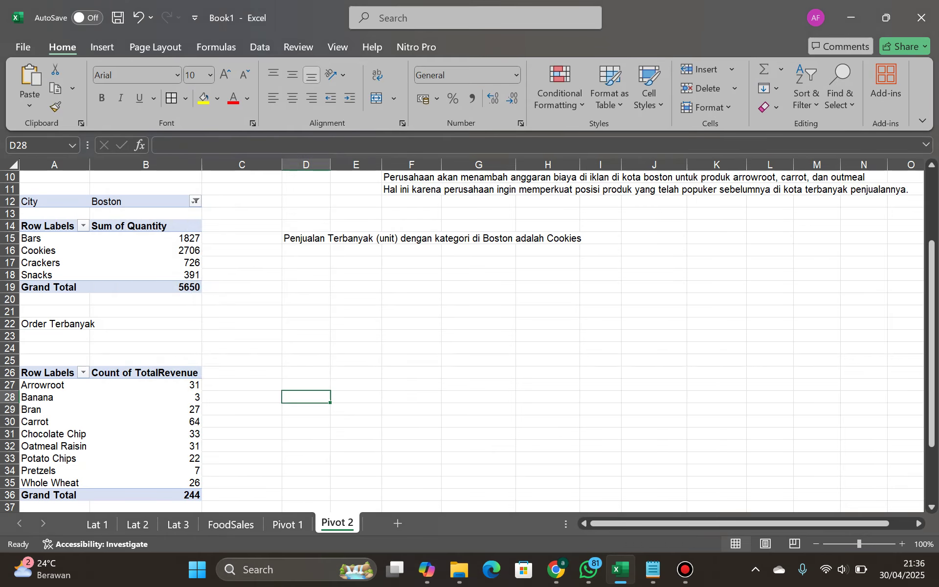
# Add the City field to the Order Terbanyak pivot table and place it as a report filter.
pyautogui.click(146, 397)
pyautogui.click(146, 384)
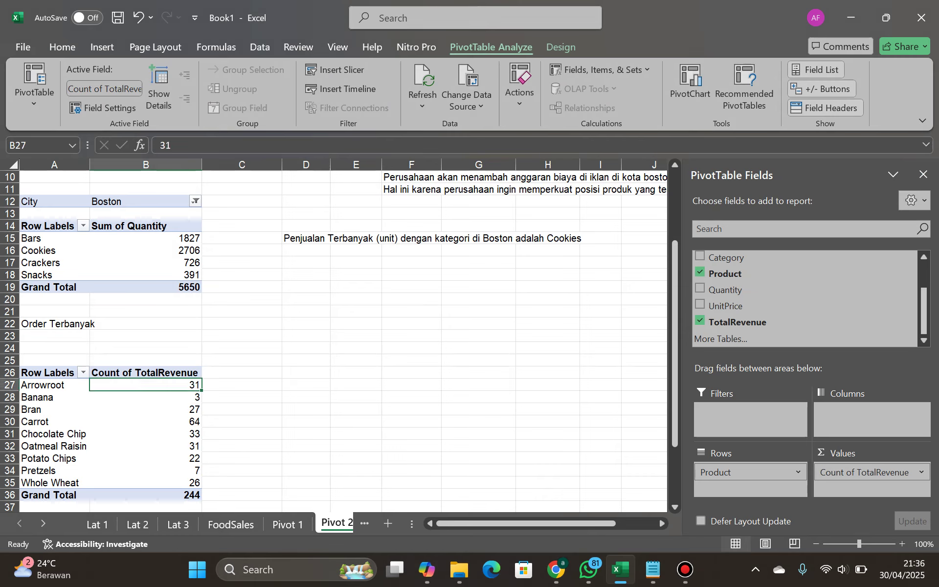
pyautogui.scroll(1, 805, 299)
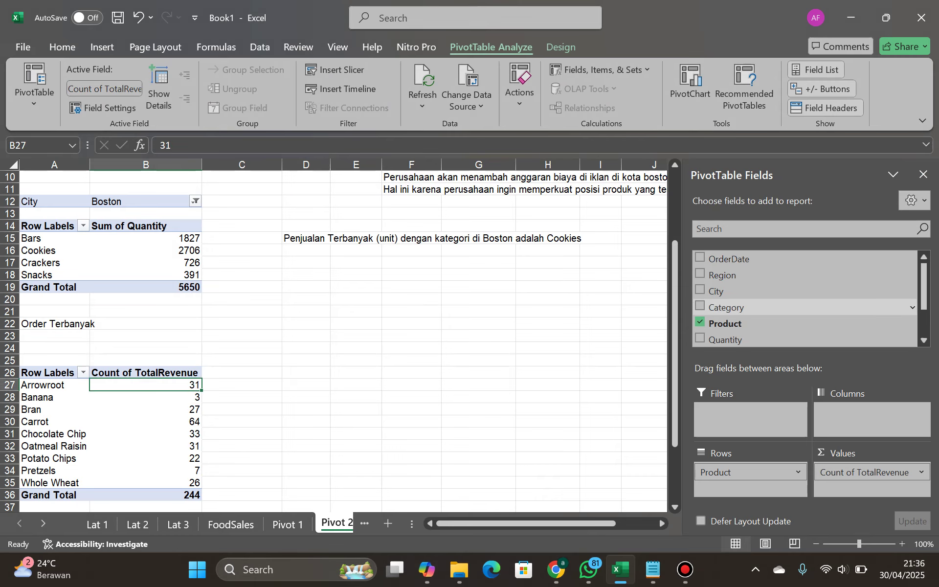
pyautogui.click(700, 290)
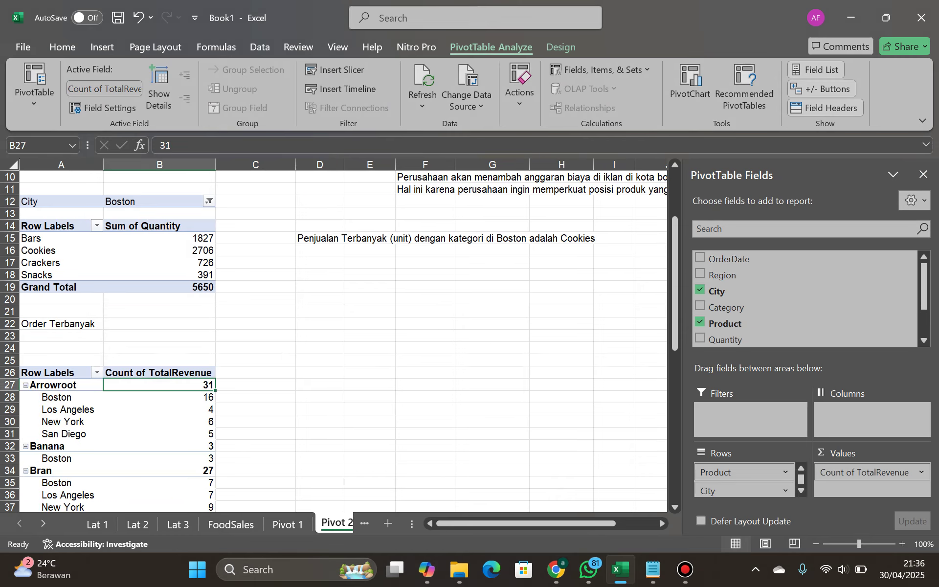
pyautogui.moveTo(733, 490); pyautogui.dragTo(749, 413)
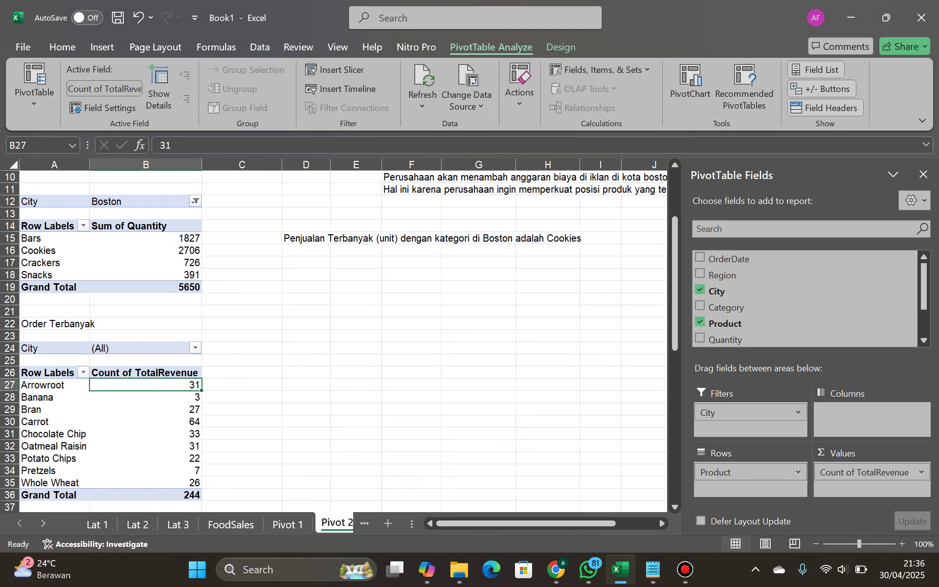
# Filter the Order Terbanyak pivot table to the city Boston and close the PivotTable field list.
pyautogui.click(195, 348)
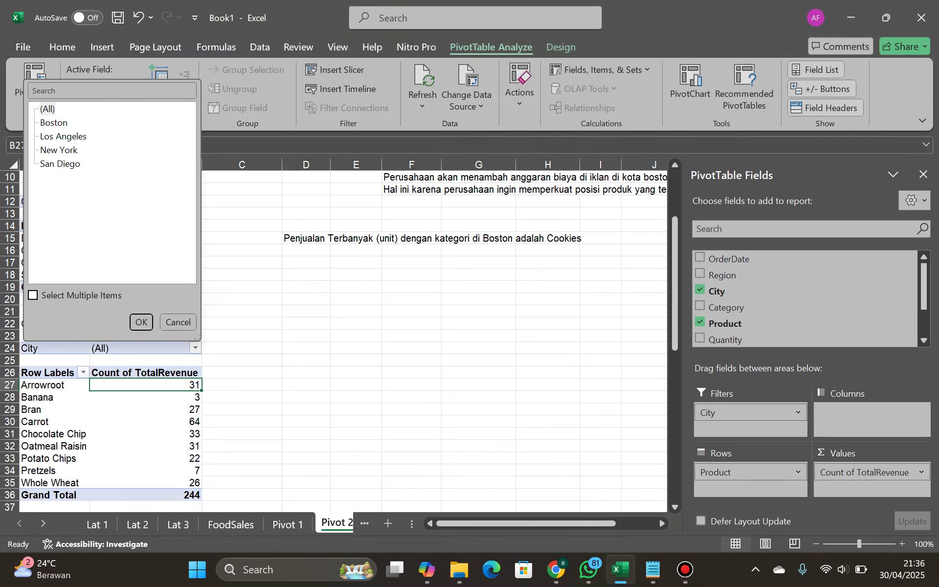
pyautogui.click(47, 108)
pyautogui.click(54, 123)
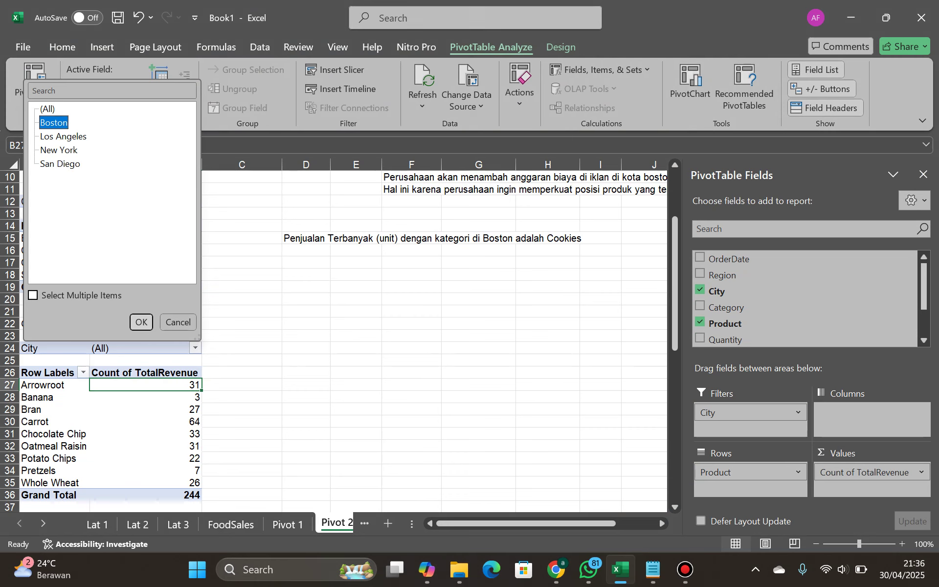
pyautogui.press('Return')
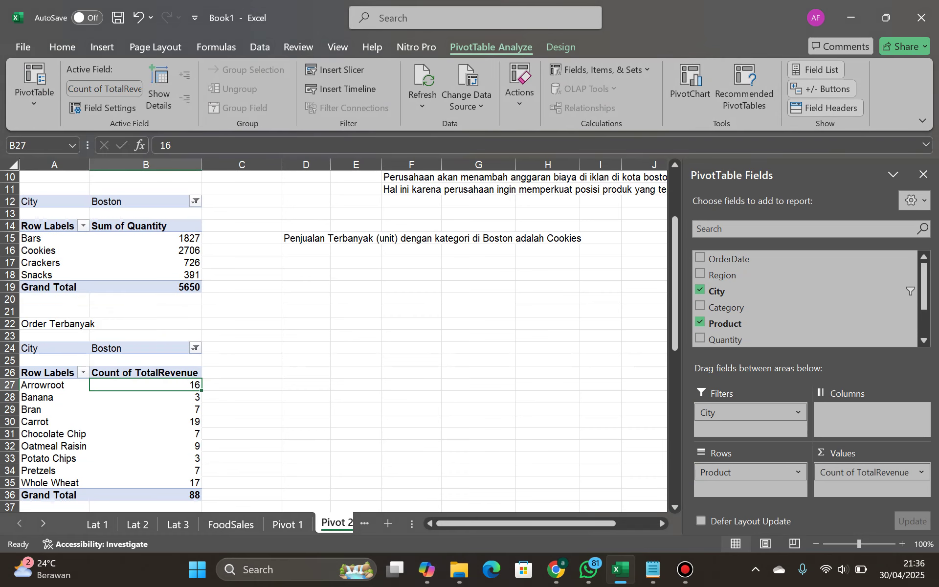
pyautogui.scroll(3, 342, 337)
pyautogui.scroll(-3, 343, 338)
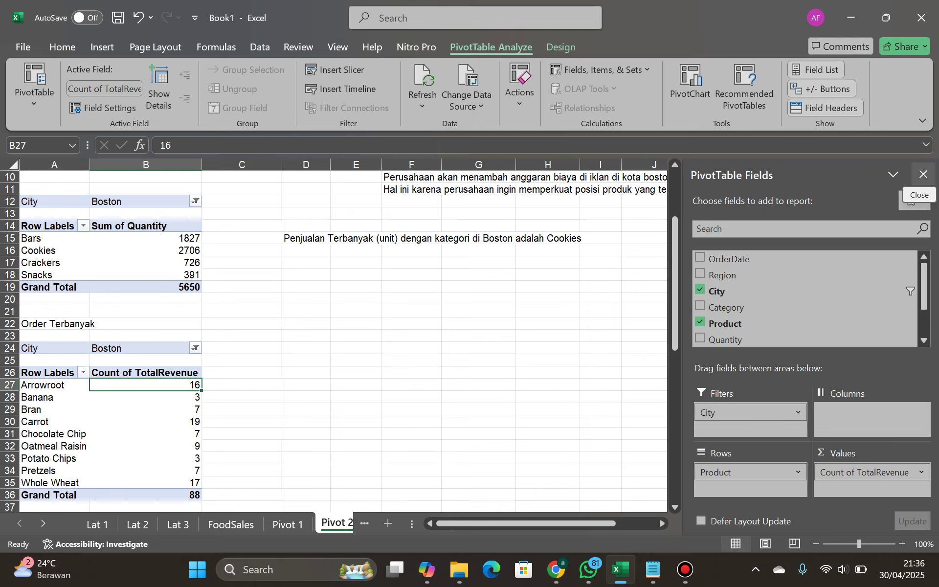
pyautogui.click(923, 175)
pyautogui.moveTo(684, 569)
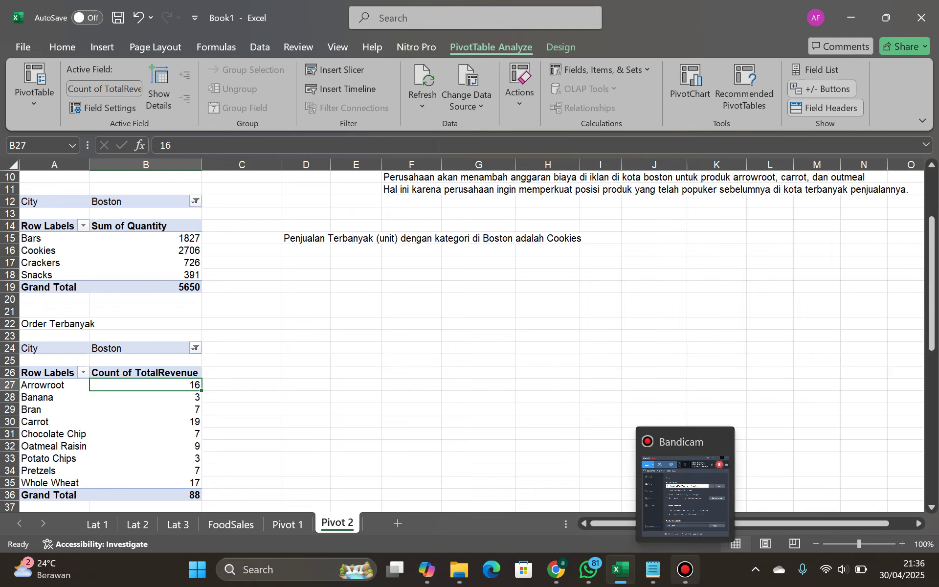